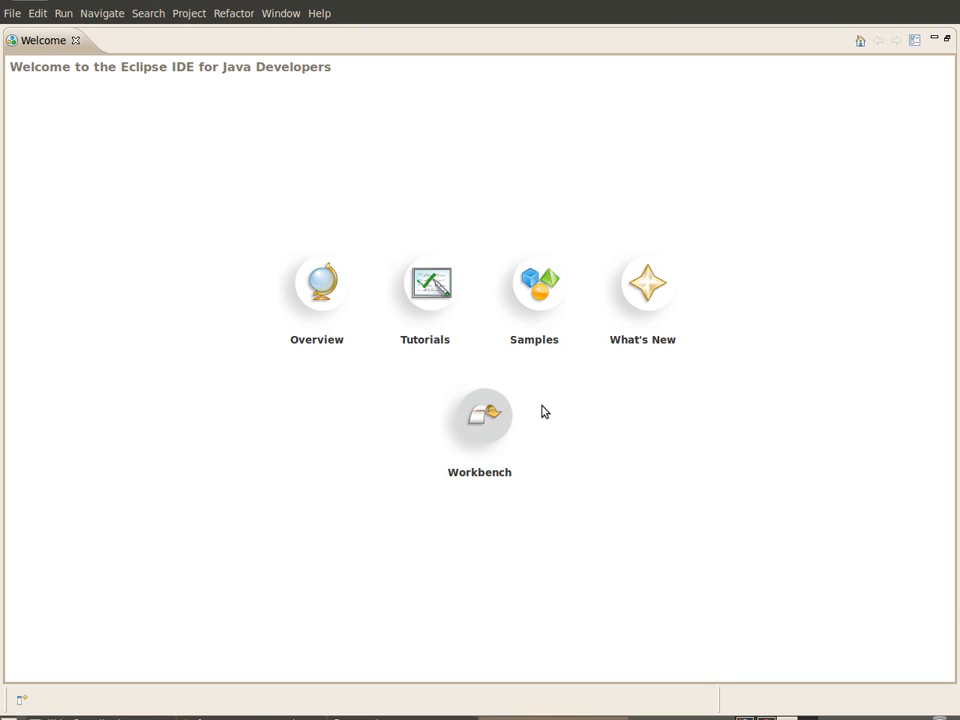
# Open the workbench and start a new PhoneGap for Android project, moving its wizard fully into view
pyautogui.click(482, 417)
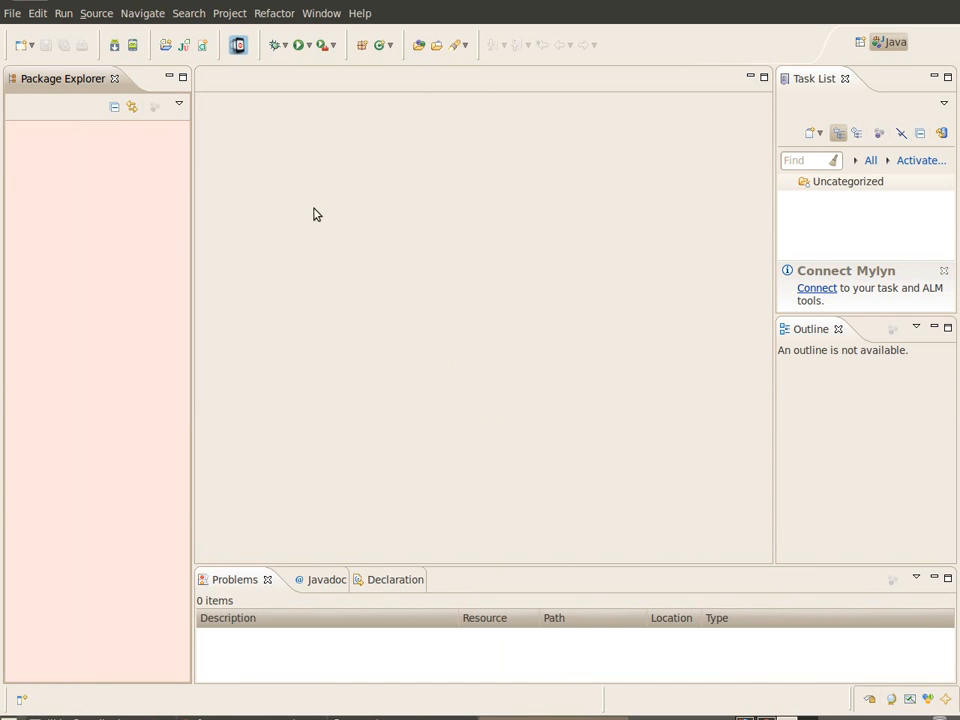
pyautogui.click(238, 45)
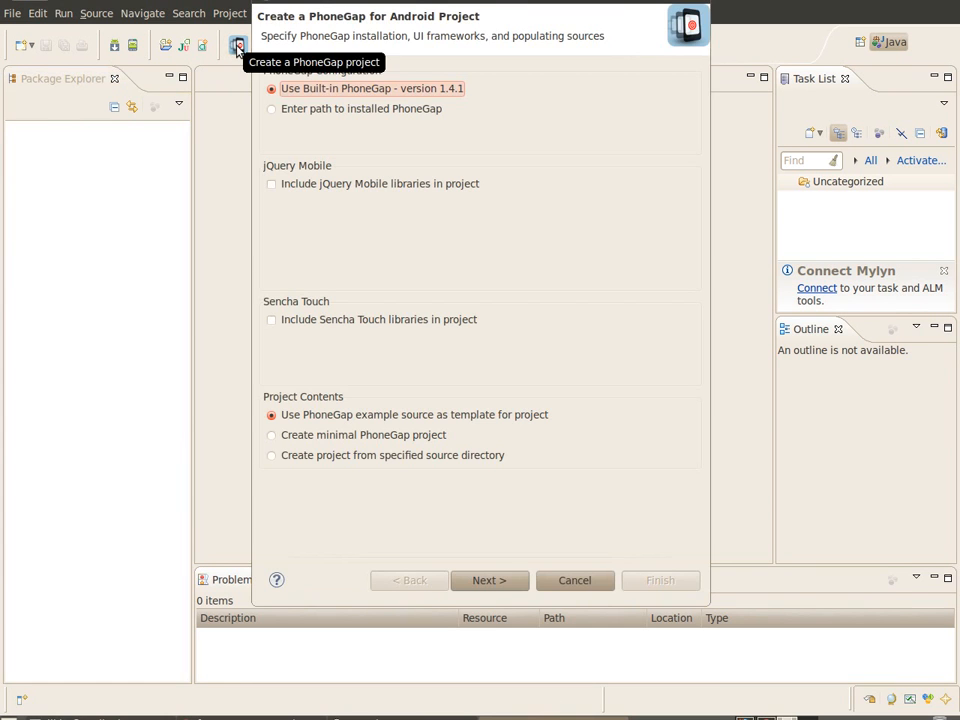
pyautogui.click(514, 1)
pyautogui.moveTo(512, 0); pyautogui.dragTo(547, 77)
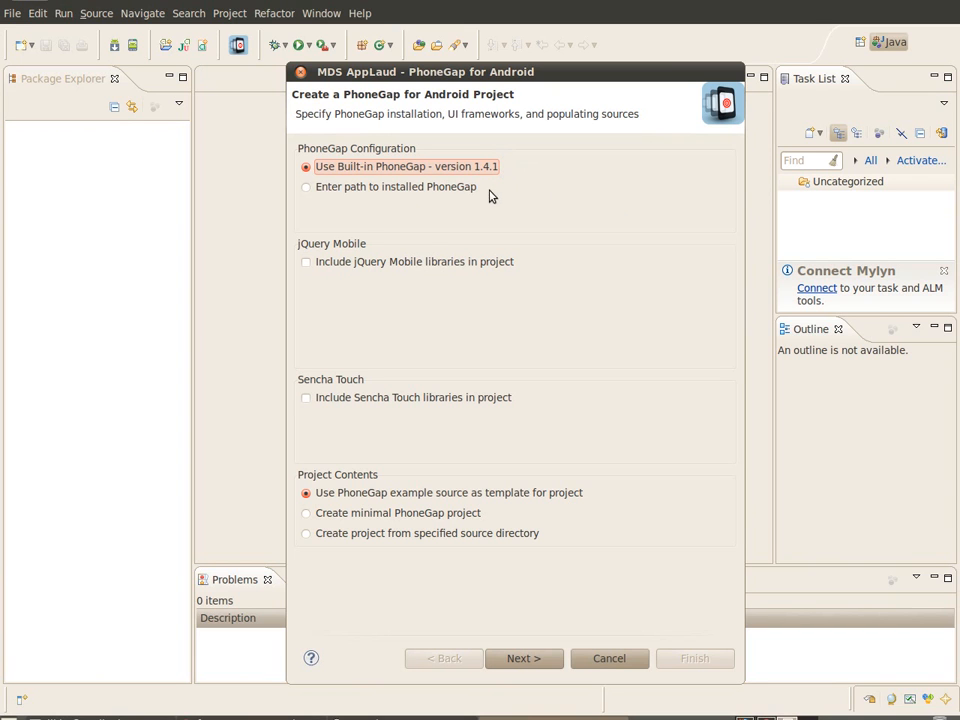
# Preview the installed PhoneGap path, jQuery Mobile and Sencha Touch options, reverting to built-in PhoneGap 1.4.1 without either library
pyautogui.click(307, 188)
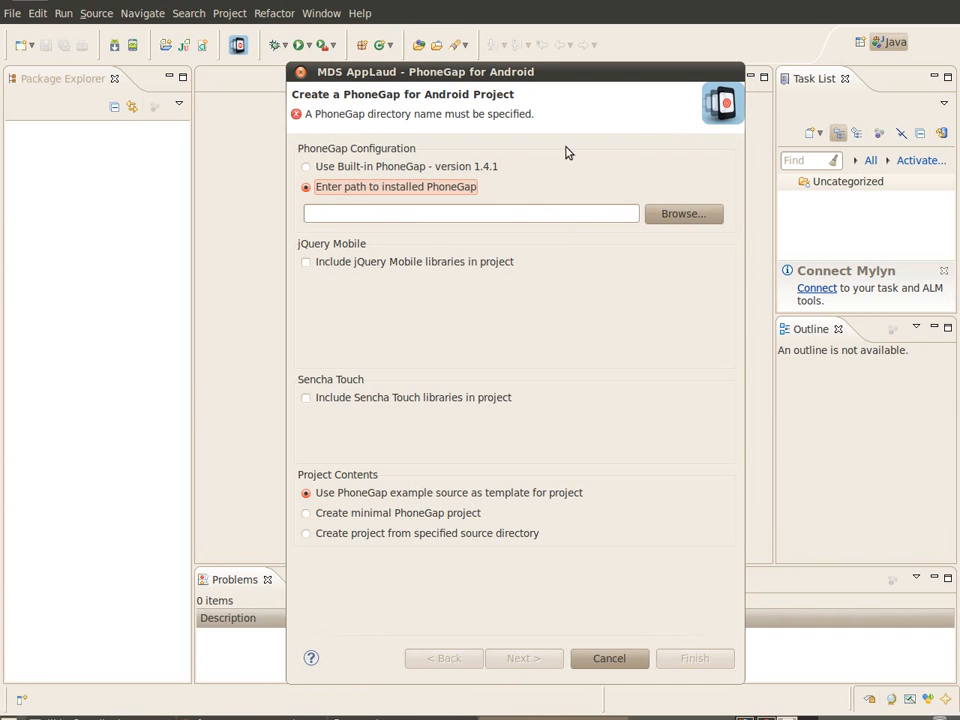
pyautogui.click(306, 168)
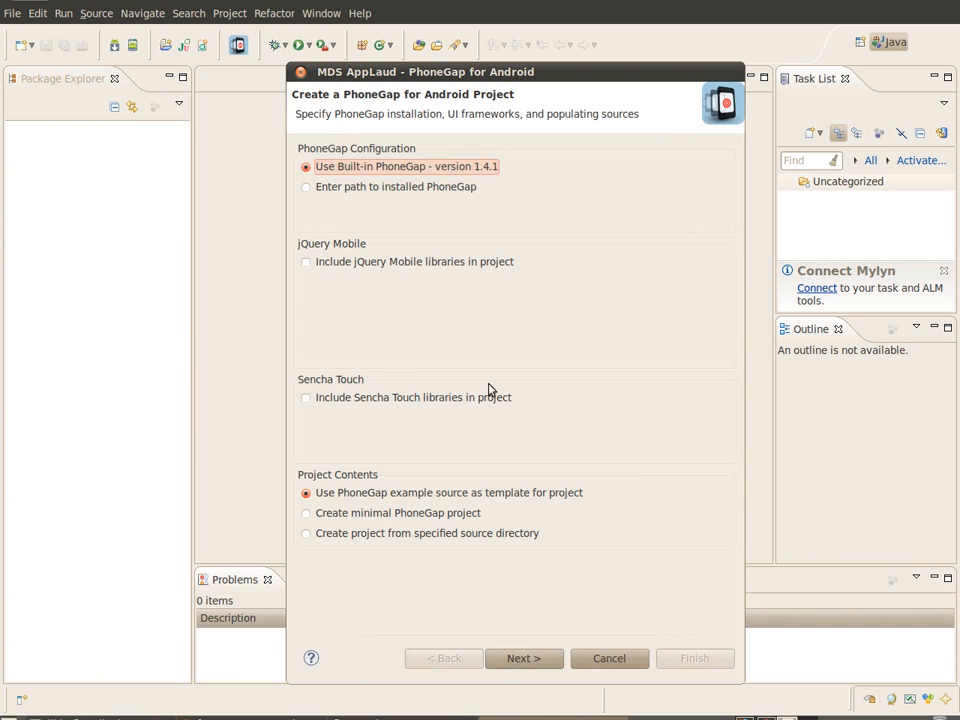
pyautogui.click(306, 264)
pyautogui.click(306, 284)
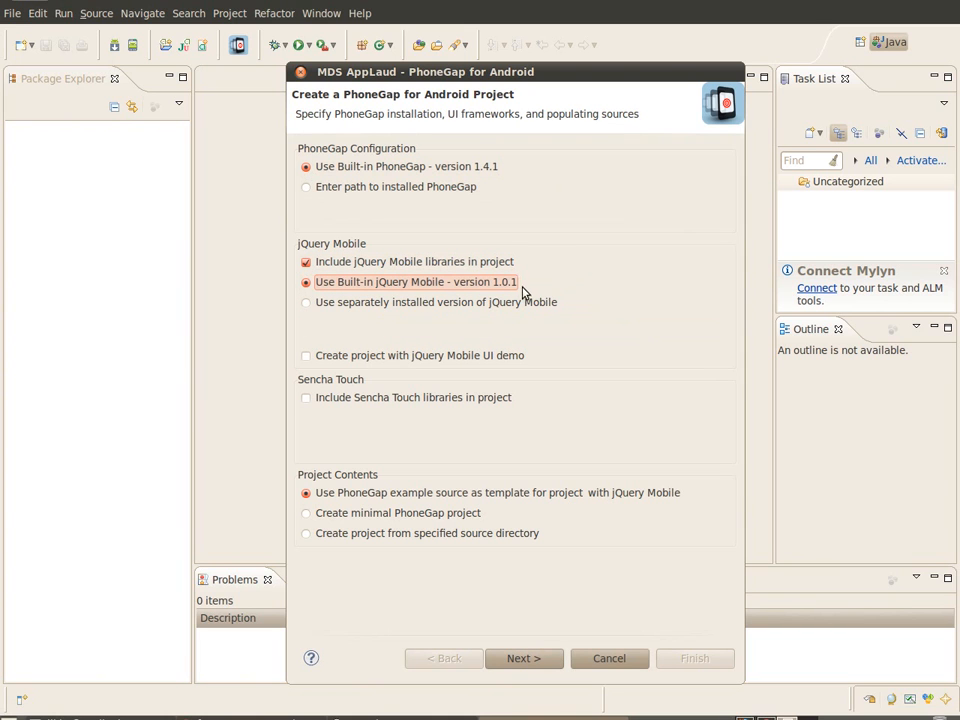
pyautogui.click(306, 305)
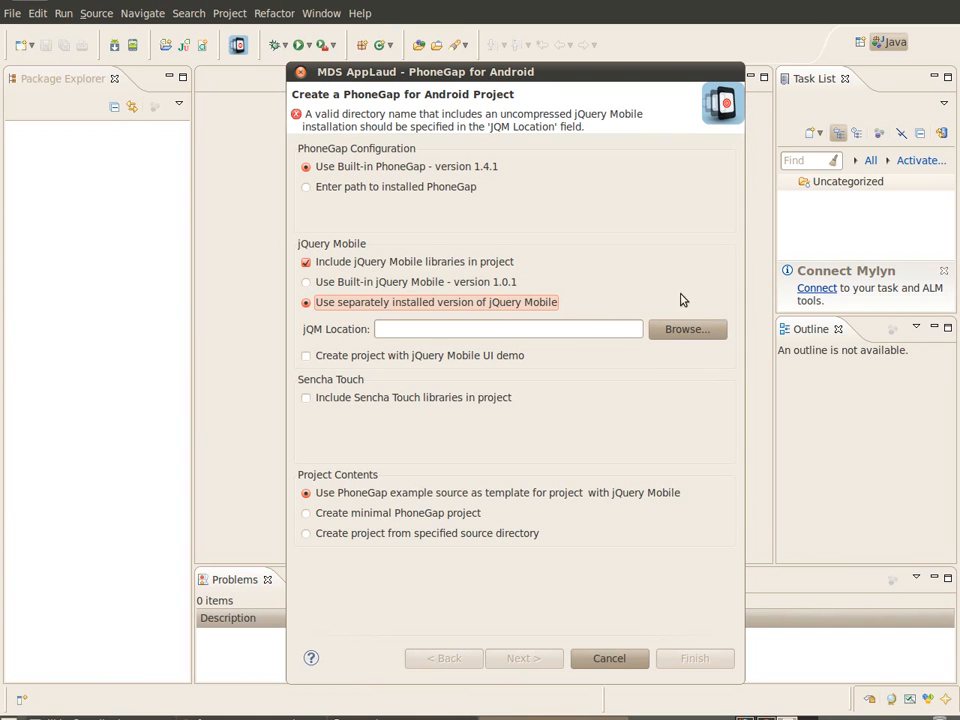
pyautogui.click(305, 265)
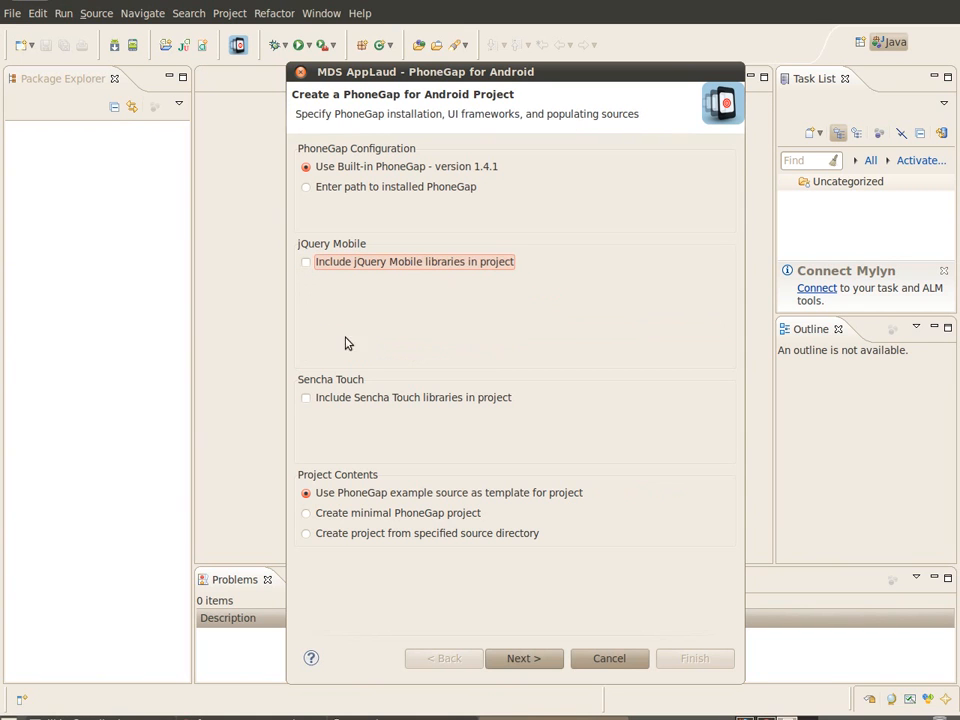
pyautogui.click(306, 399)
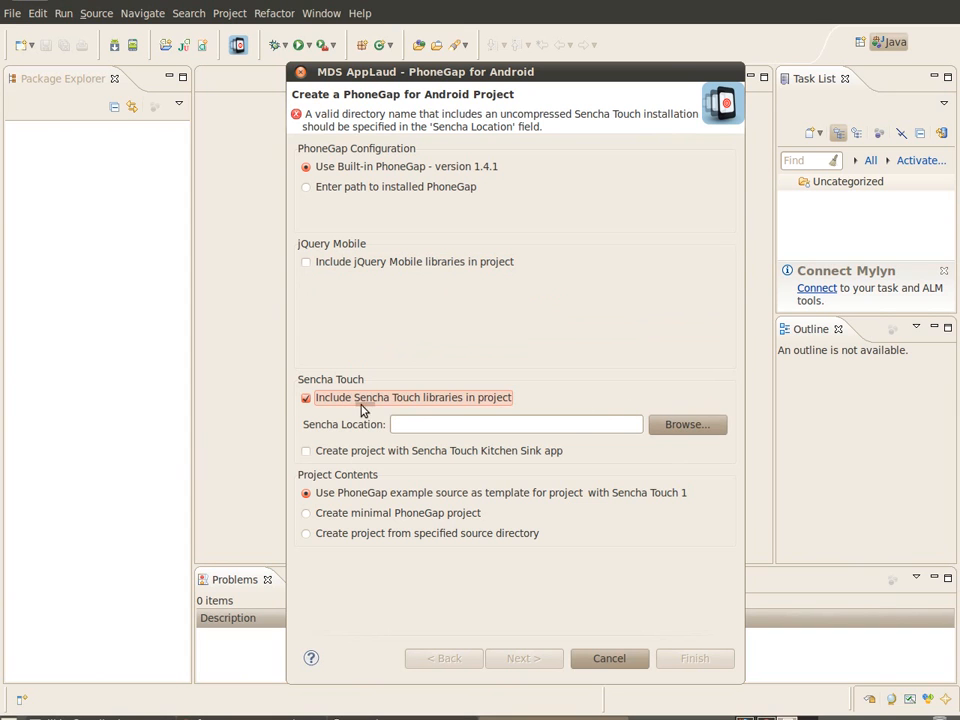
pyautogui.click(306, 398)
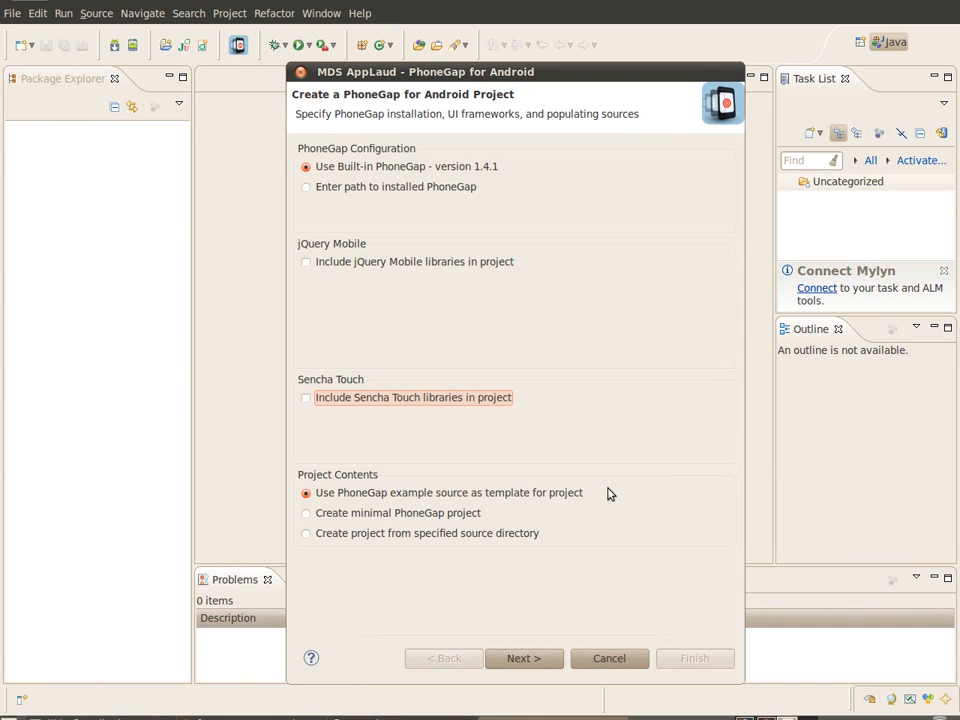
# Preview the minimal project and specified source directory options, returning to the PhoneGap example source as the project template
pyautogui.click(305, 514)
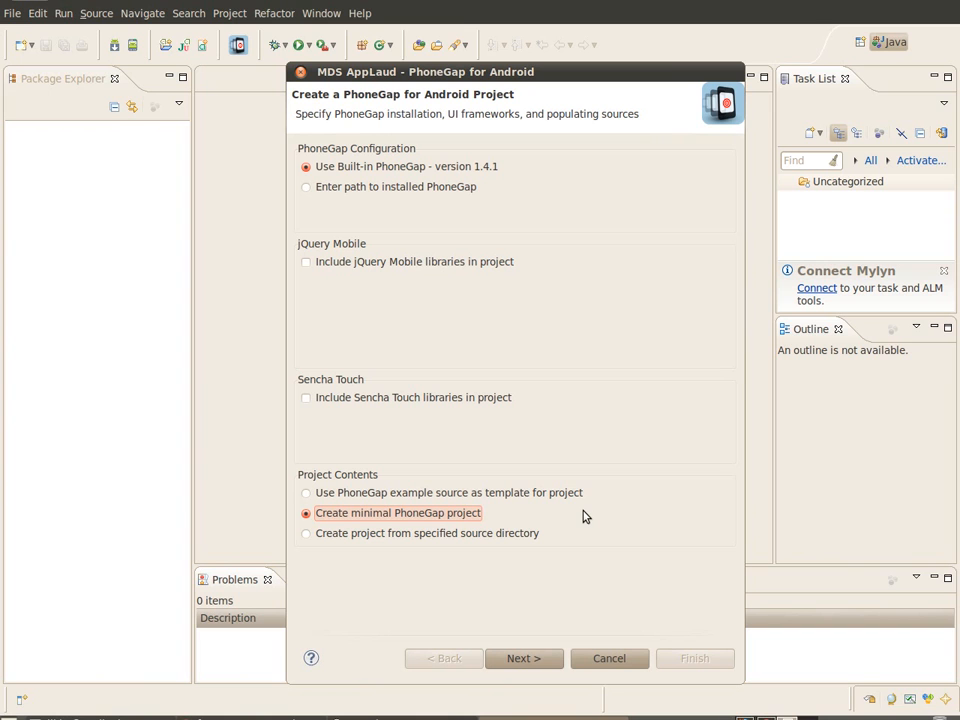
pyautogui.click(306, 537)
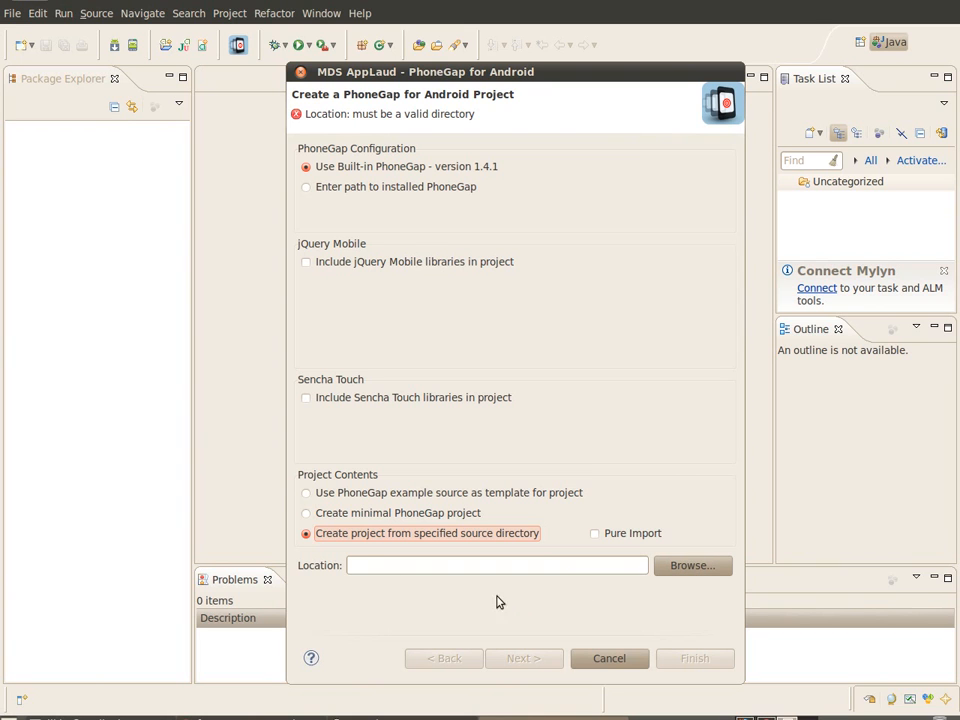
pyautogui.click(305, 495)
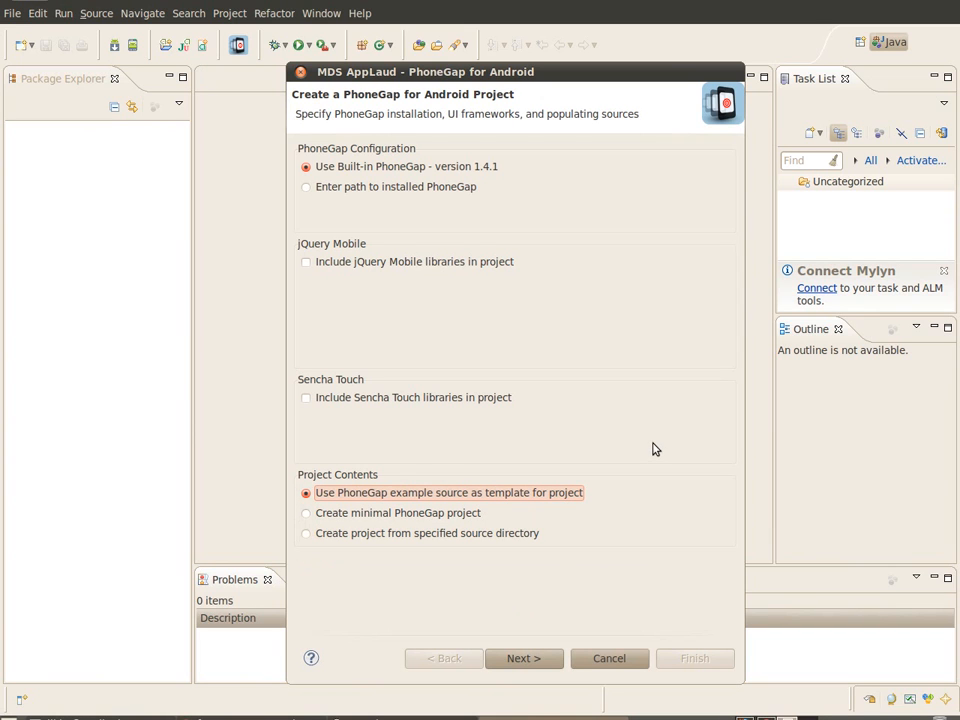
# Accept the PhoneGap configuration and name the new workspace project myProject in the default location
pyautogui.click(526, 661)
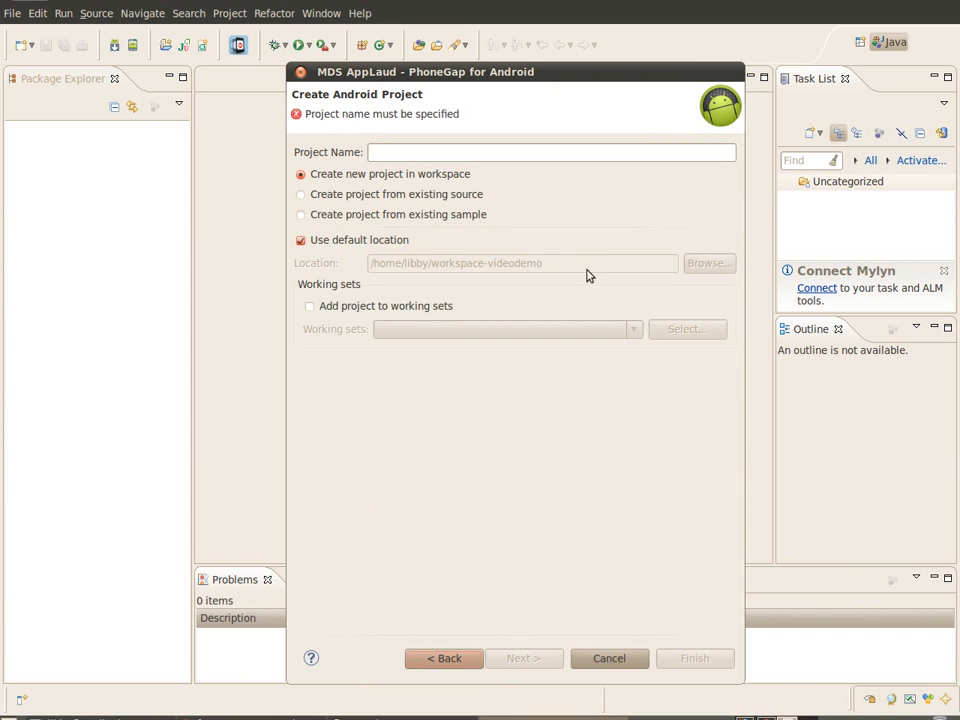
pyautogui.click(385, 153)
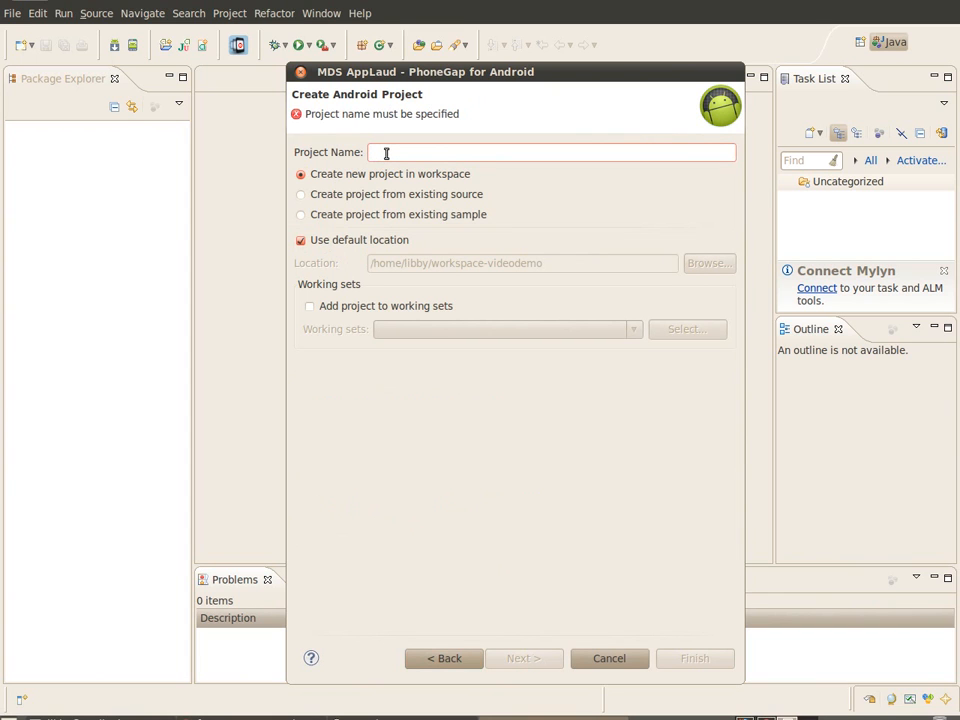
pyautogui.write('myProject')
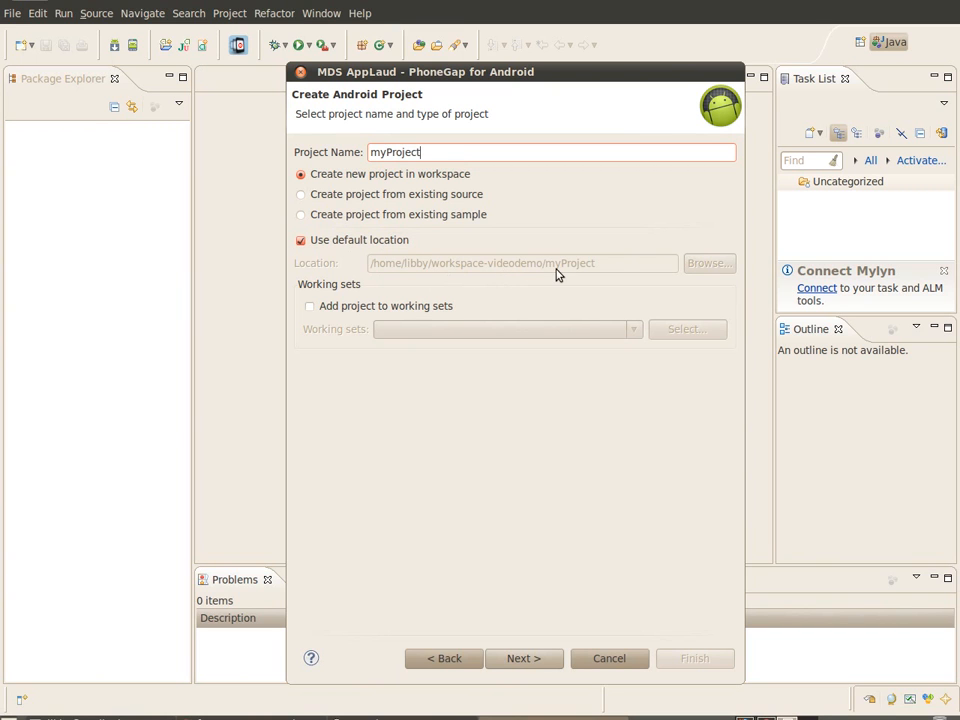
pyautogui.click(530, 659)
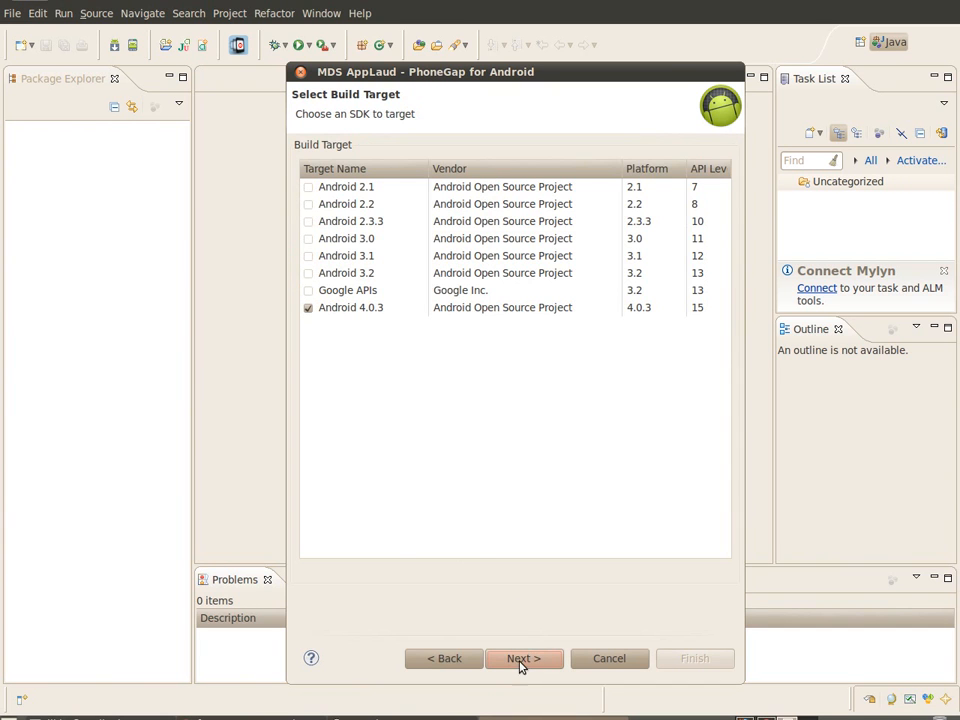
# Set the application name to My App and the package name to com.mycompany.myapp
pyautogui.click(523, 660)
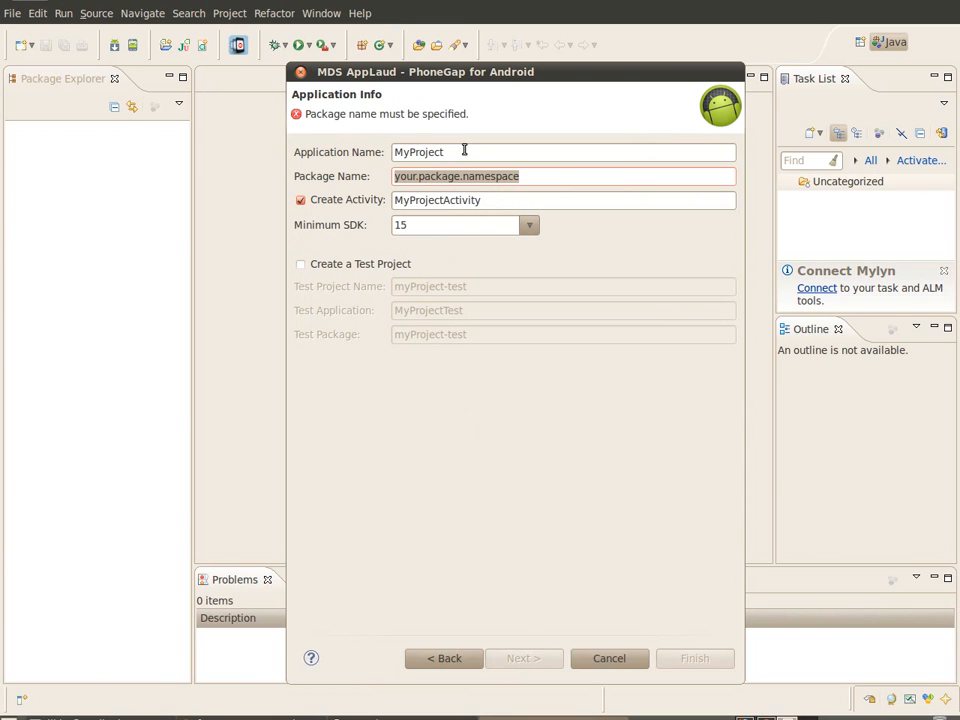
pyautogui.moveTo(450, 154); pyautogui.dragTo(383, 152)
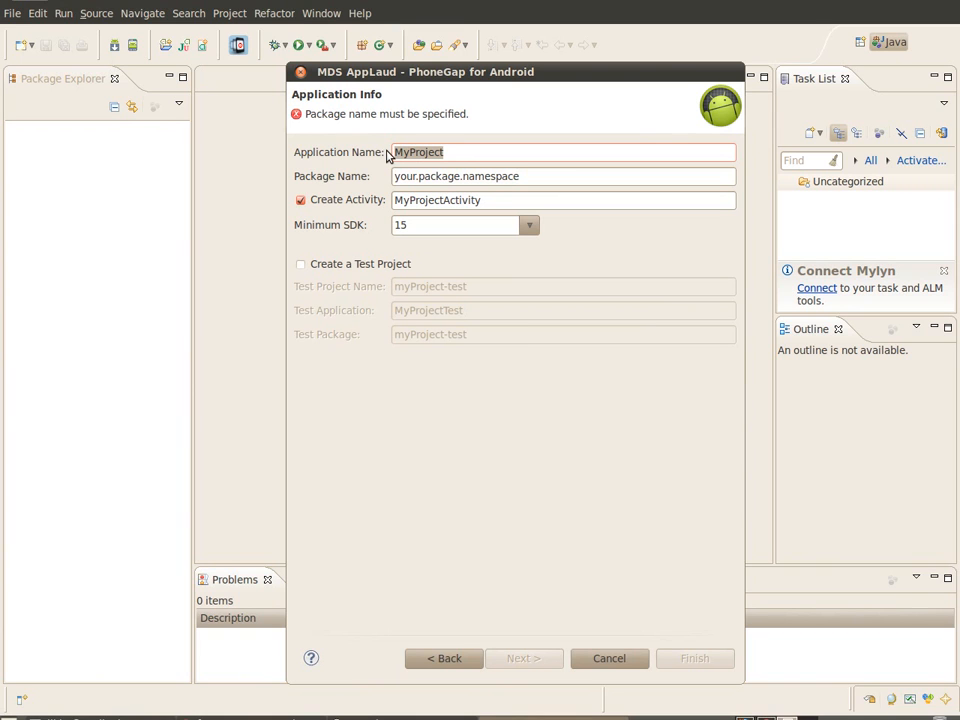
pyautogui.write('M')
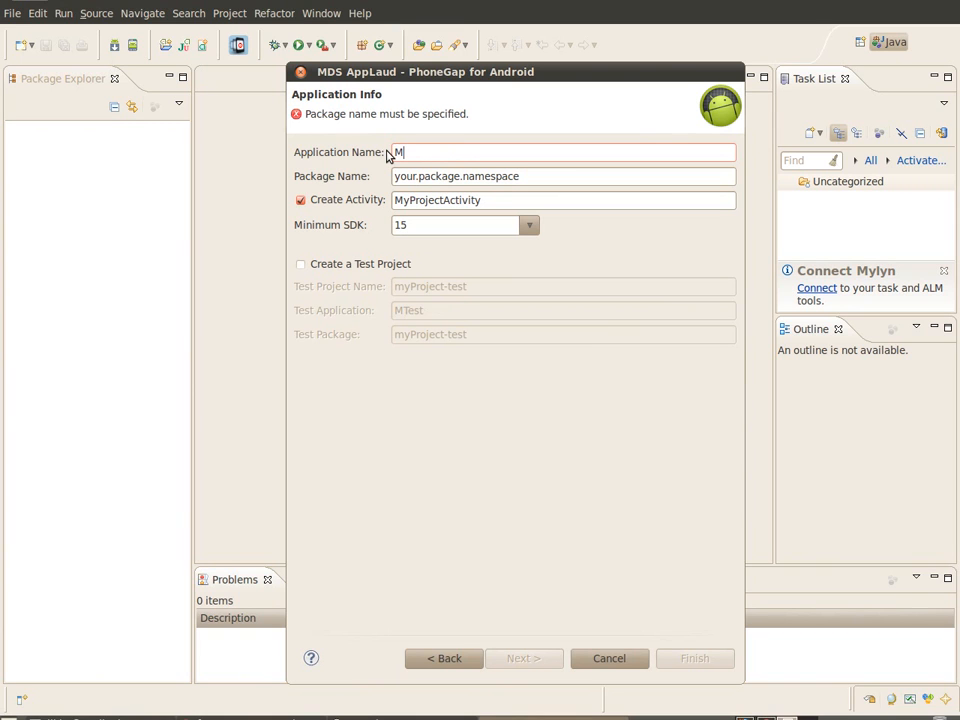
pyautogui.write('y App')
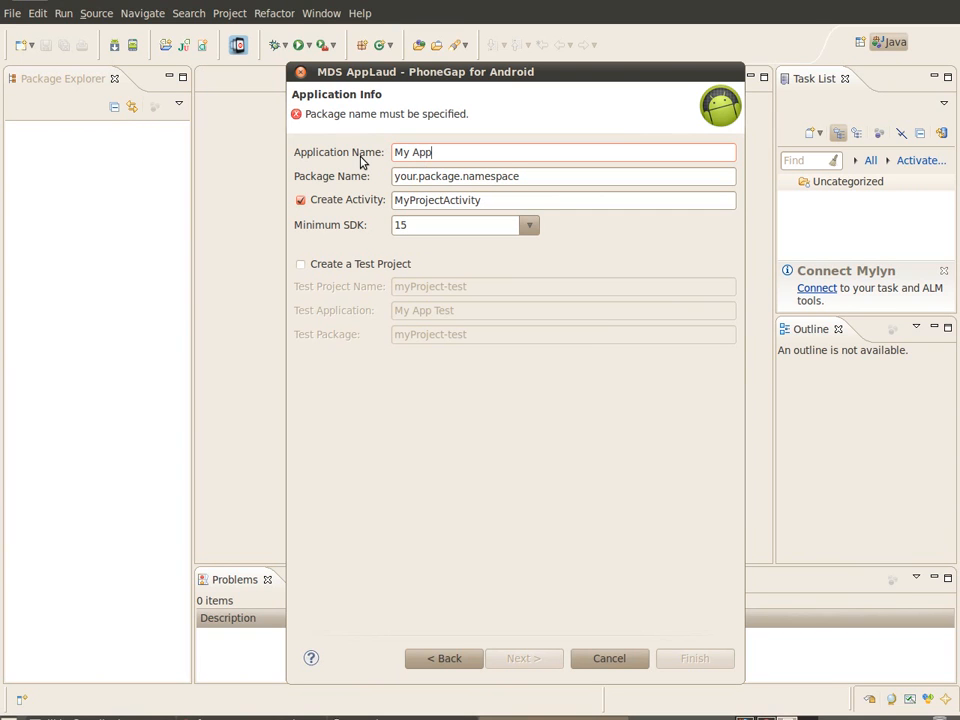
pyautogui.moveTo(530, 177); pyautogui.dragTo(366, 188)
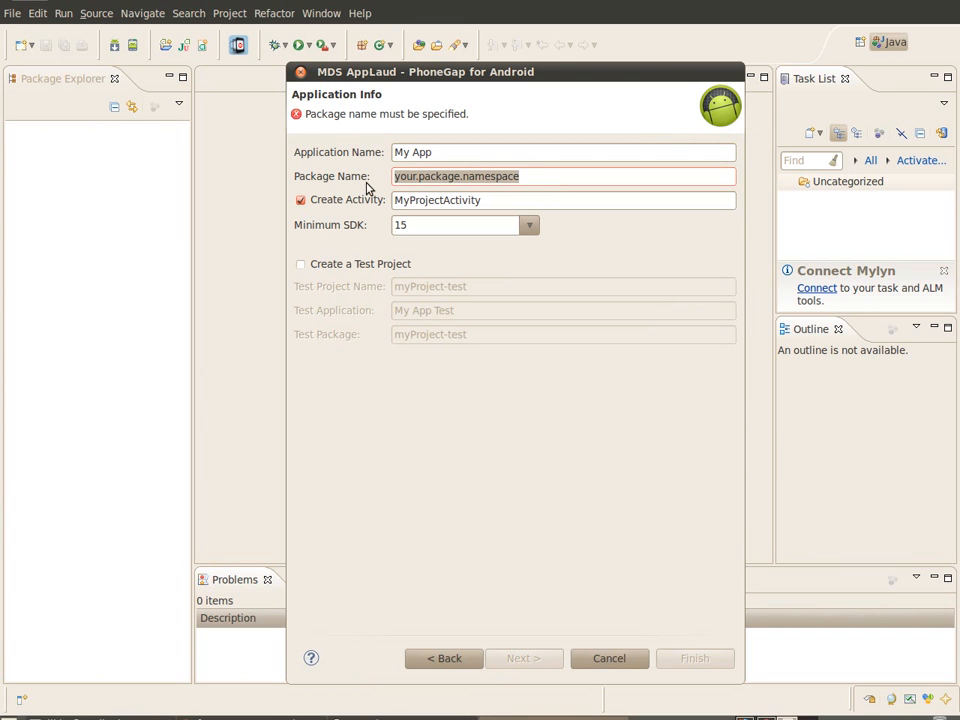
pyautogui.write('com')
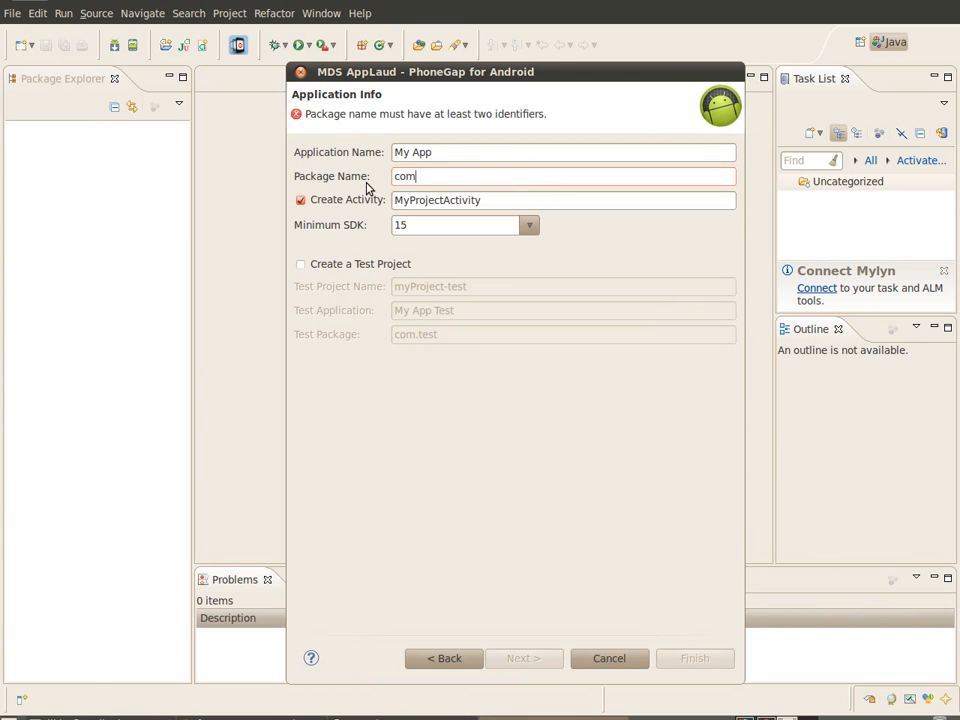
pyautogui.write('.mycom')
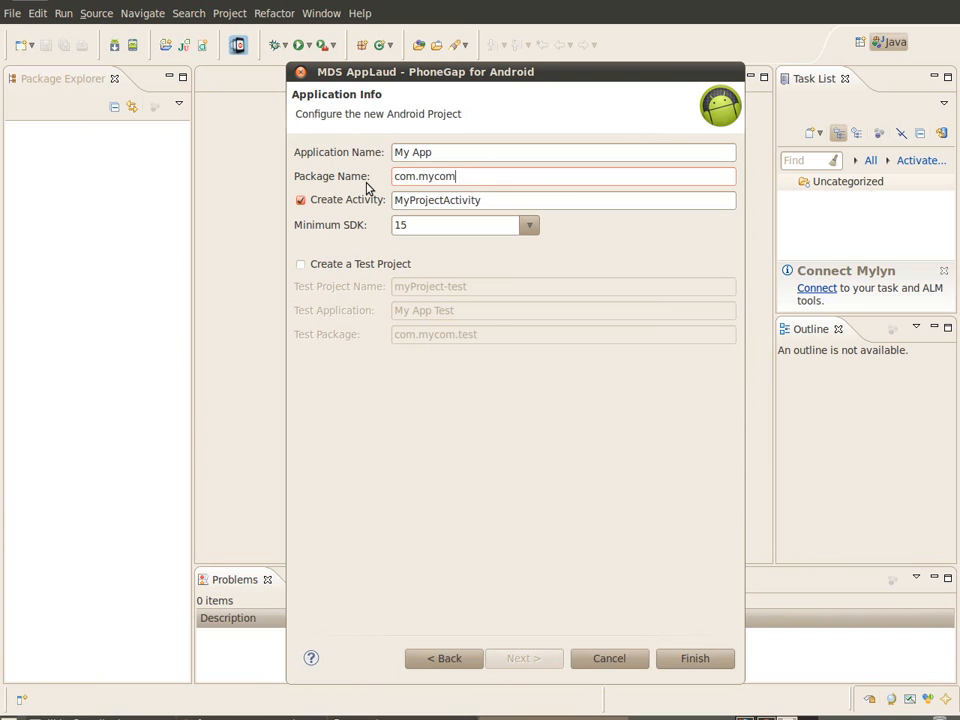
pyautogui.write('pany.myapp')
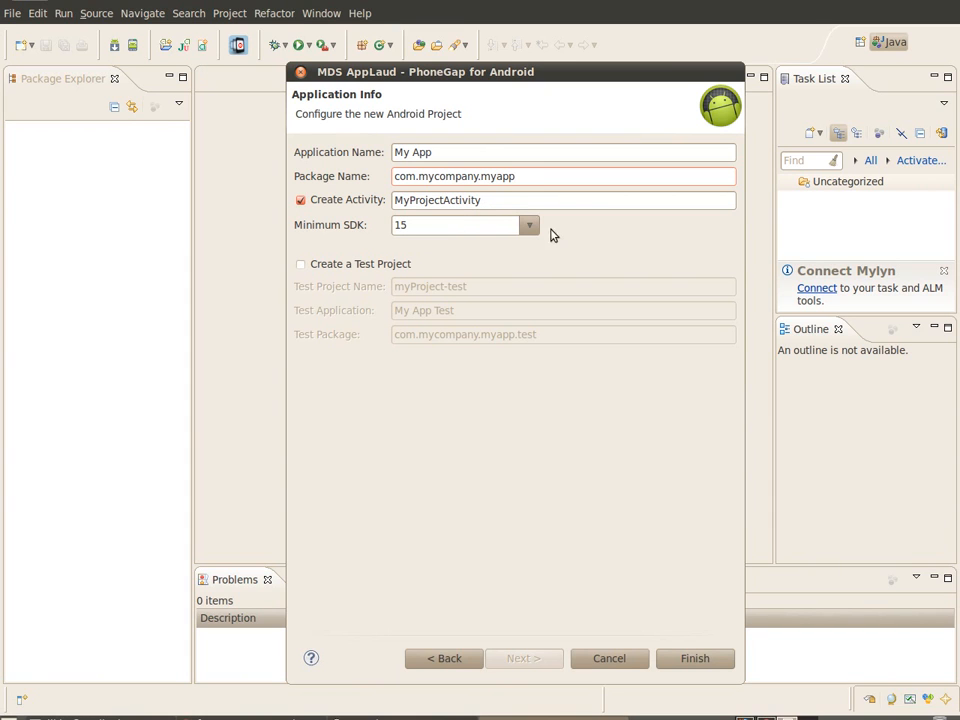
# Set the minimum SDK to 7 (Android 2.1) and the build target to Android 4.0.3, and finish creating the project
pyautogui.click(530, 227)
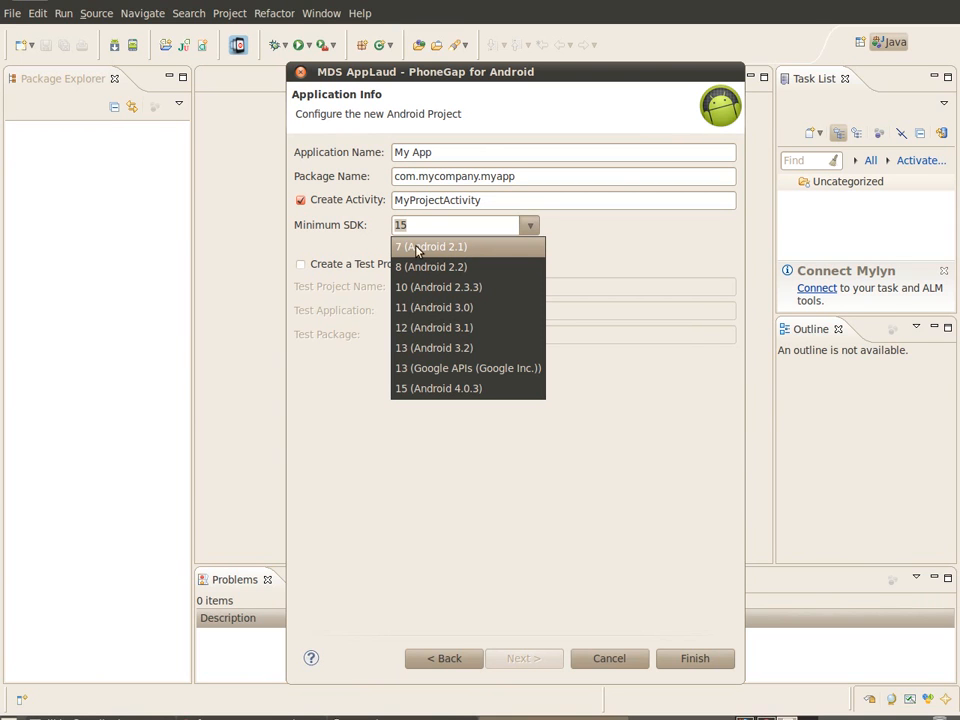
pyautogui.click(477, 248)
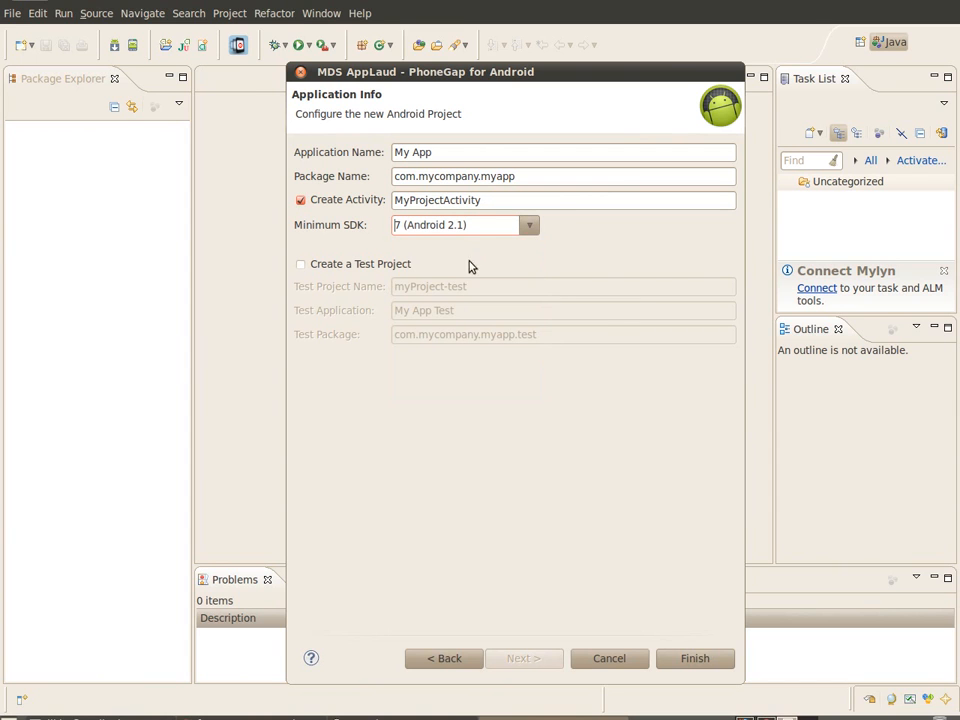
pyautogui.click(446, 660)
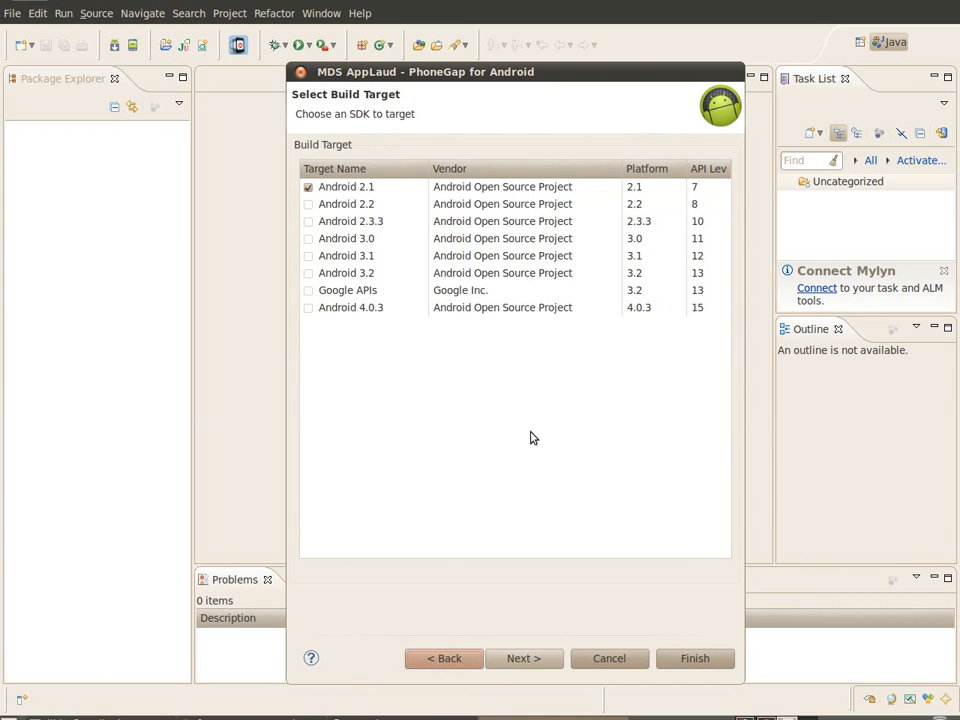
pyautogui.click(308, 312)
pyautogui.click(308, 312)
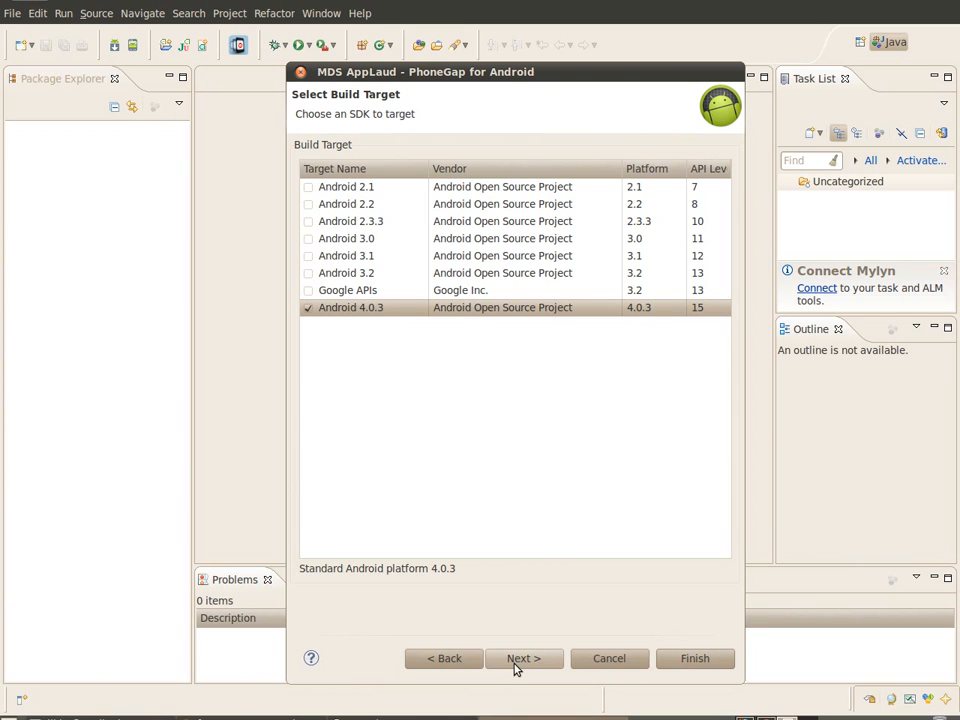
pyautogui.click(691, 658)
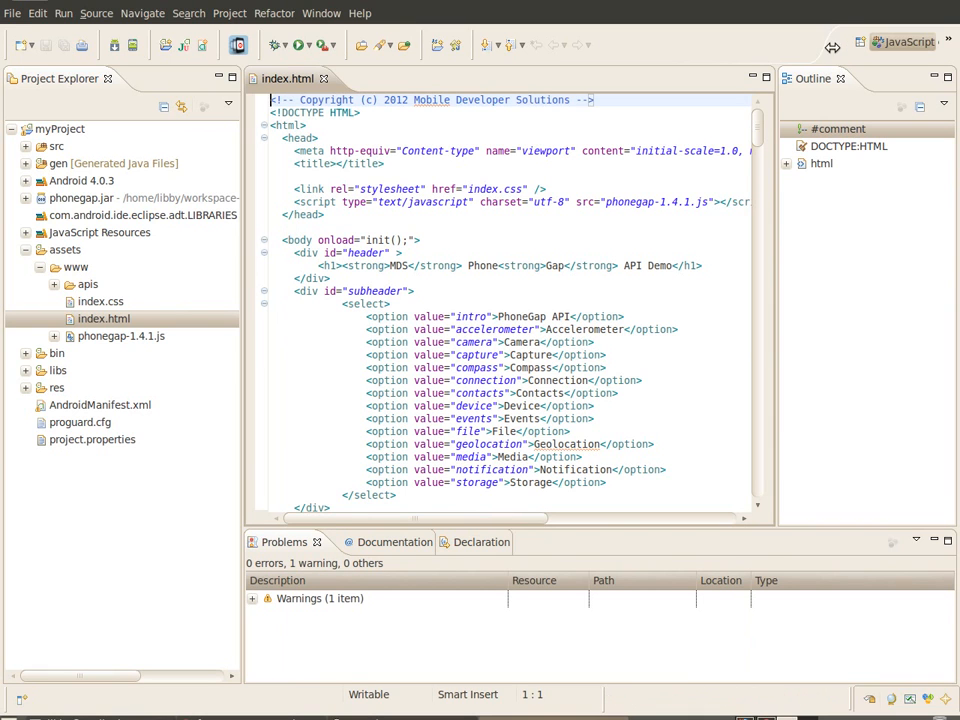
# Widen the perspective switcher to show both JavaScript and Java, keeping the JavaScript perspective active
pyautogui.moveTo(833, 48); pyautogui.dragTo(795, 48)
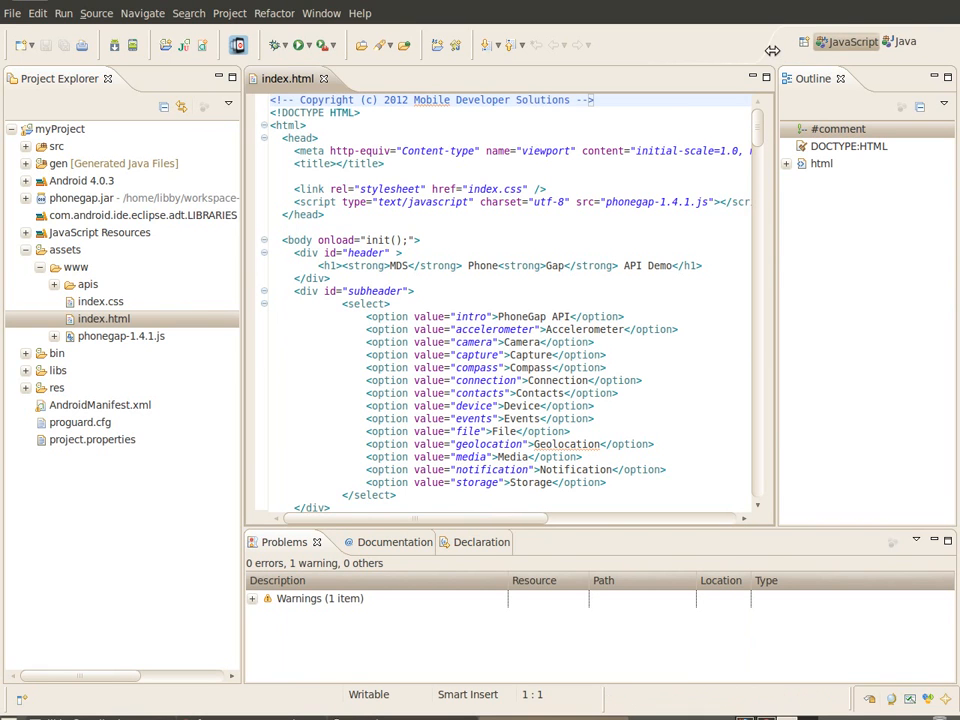
pyautogui.click(845, 44)
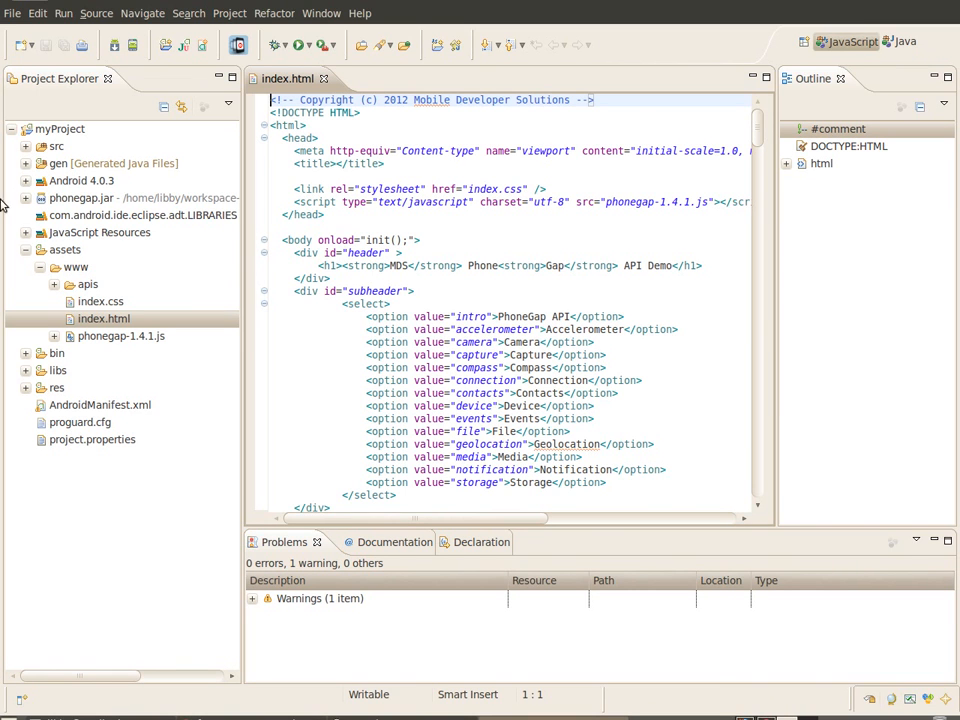
pyautogui.click(26, 147)
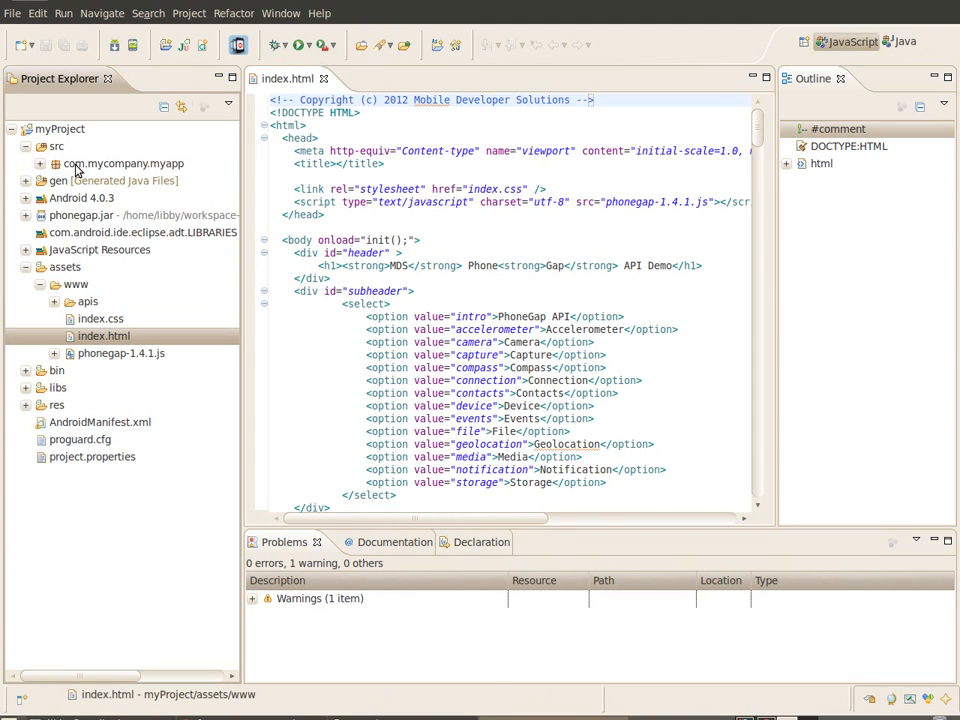
pyautogui.click(26, 147)
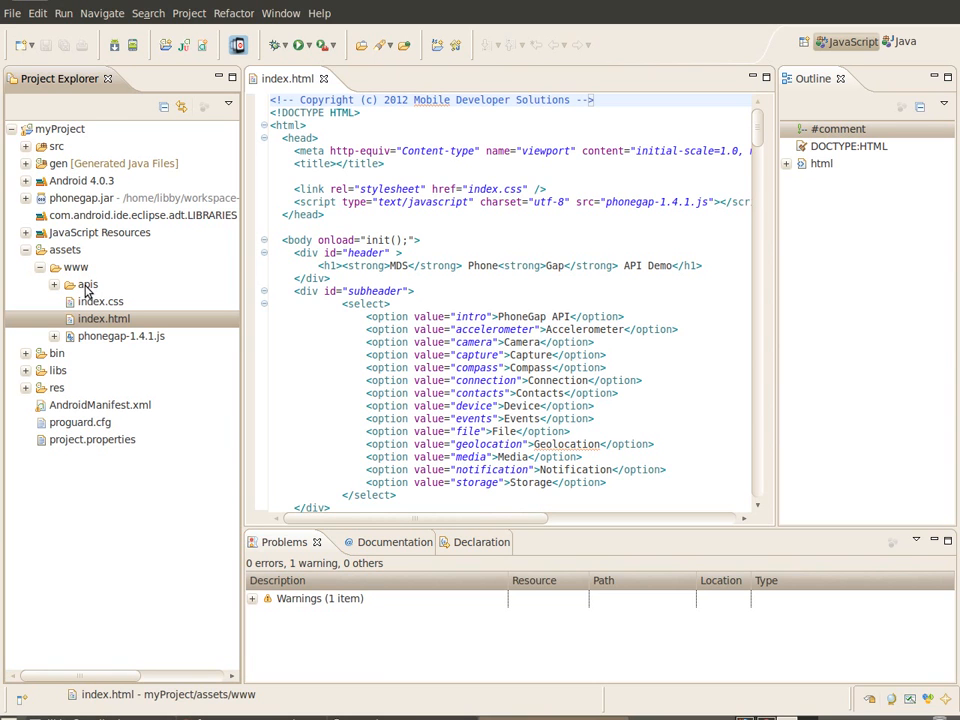
pyautogui.click(110, 337)
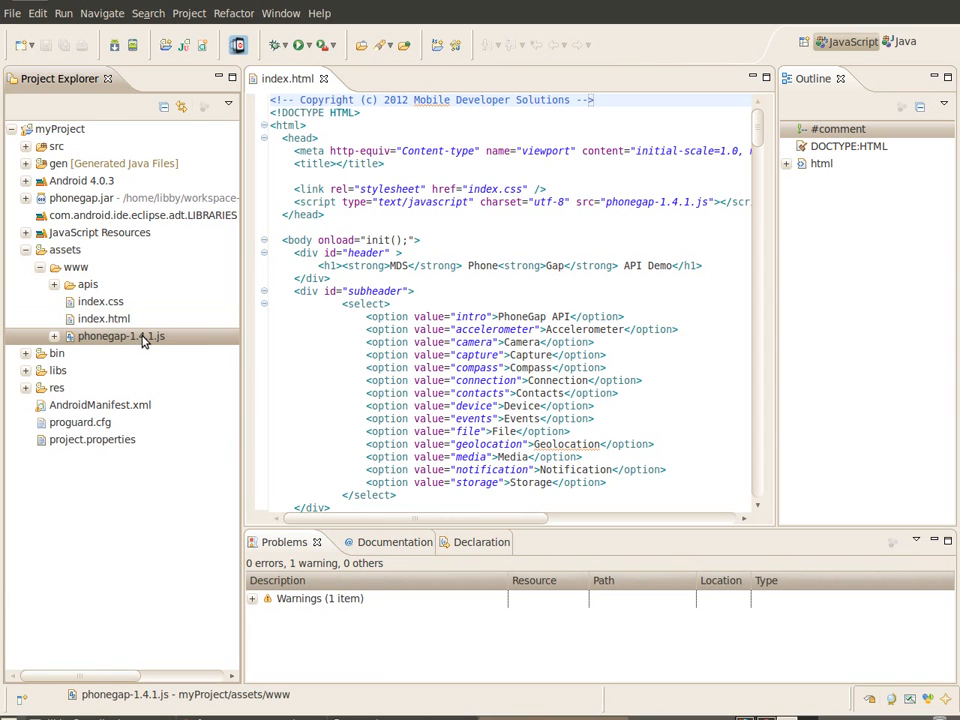
pyautogui.click(92, 319)
pyautogui.click(103, 304)
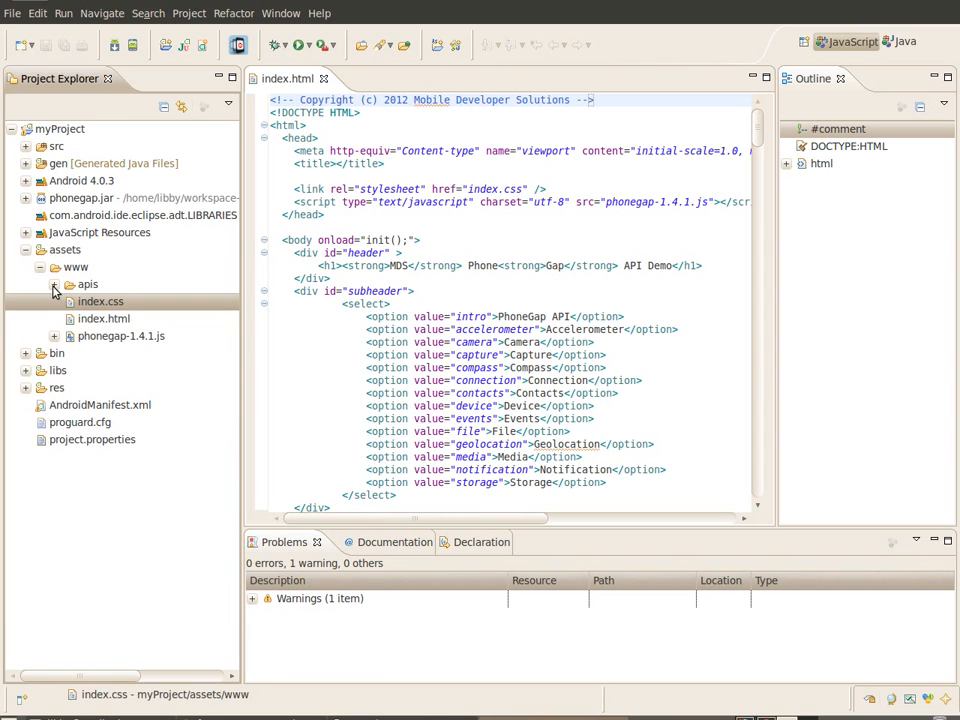
pyautogui.click(54, 286)
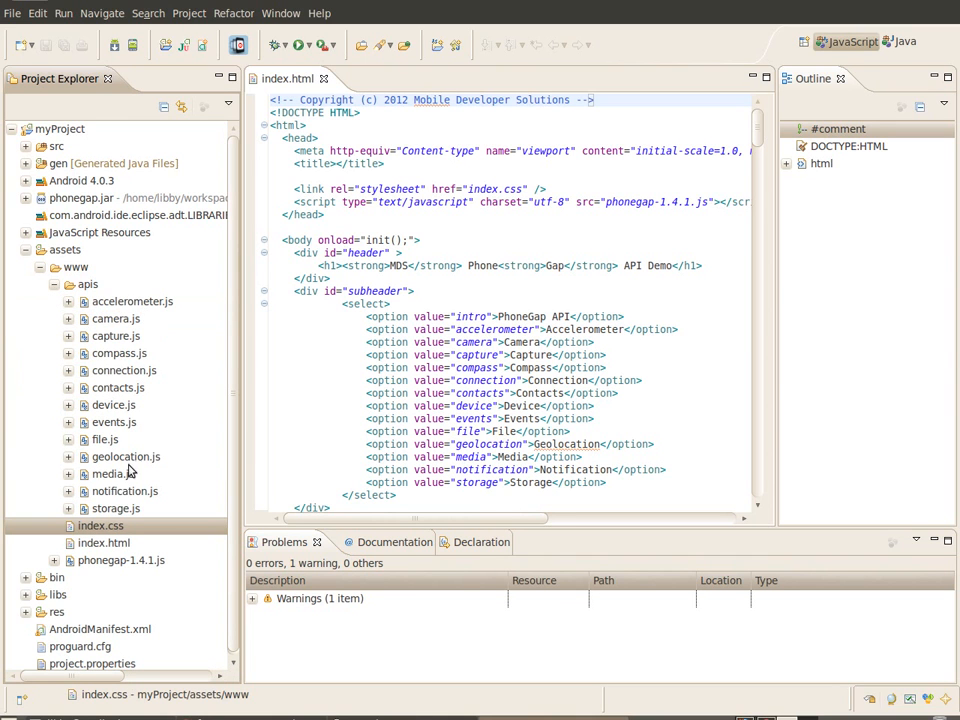
pyautogui.click(54, 287)
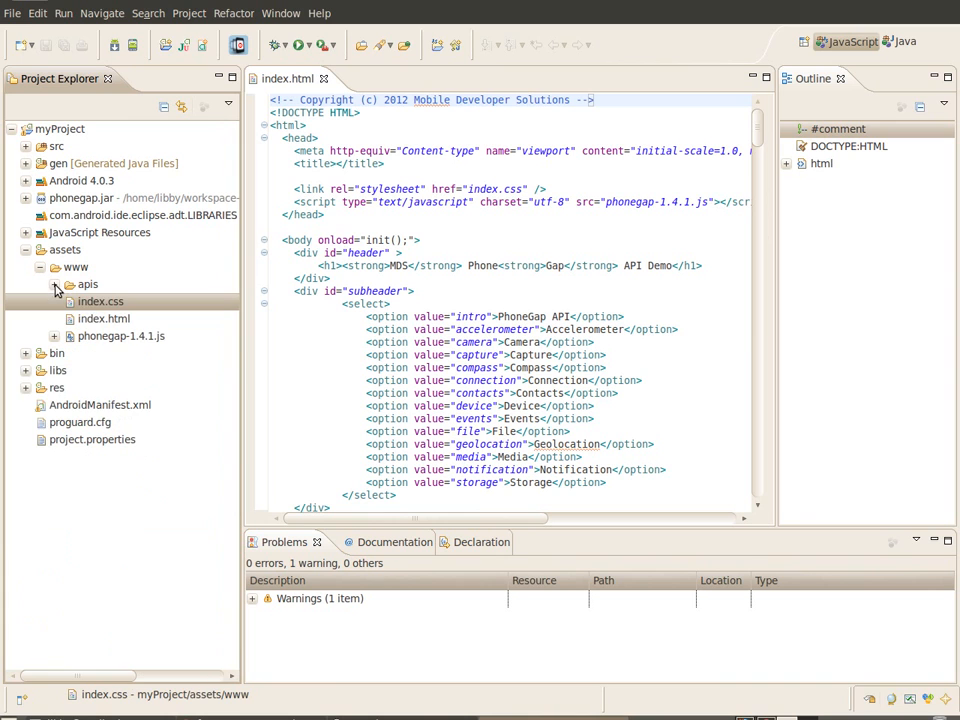
# Examine the res folder's contents, including phonegap.xml and plugins.xml in its xml subfolder
pyautogui.click(25, 388)
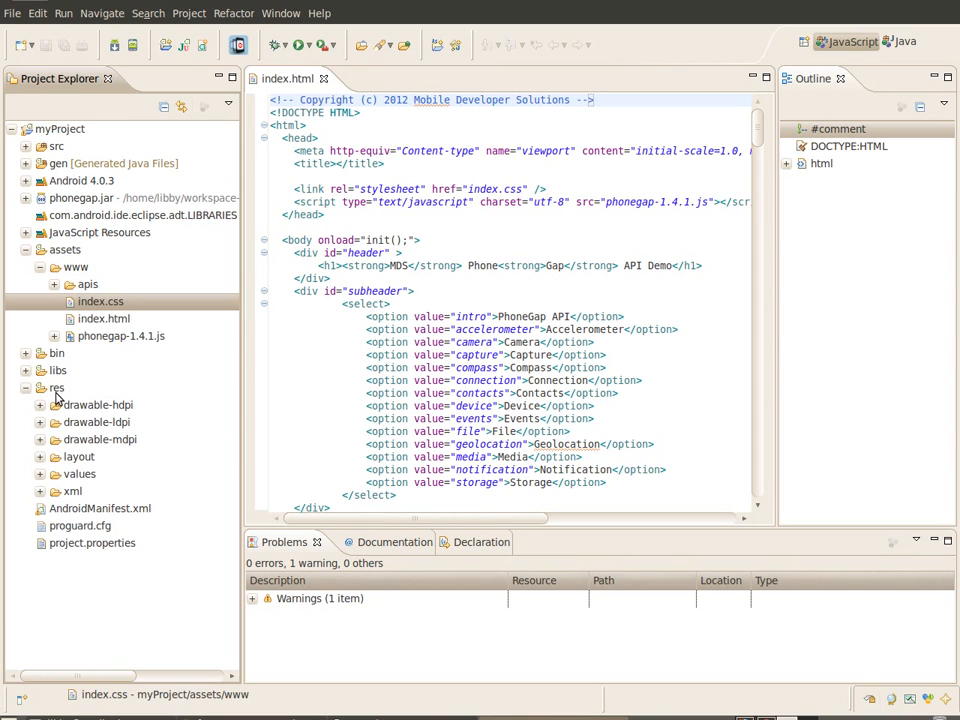
pyautogui.click(40, 491)
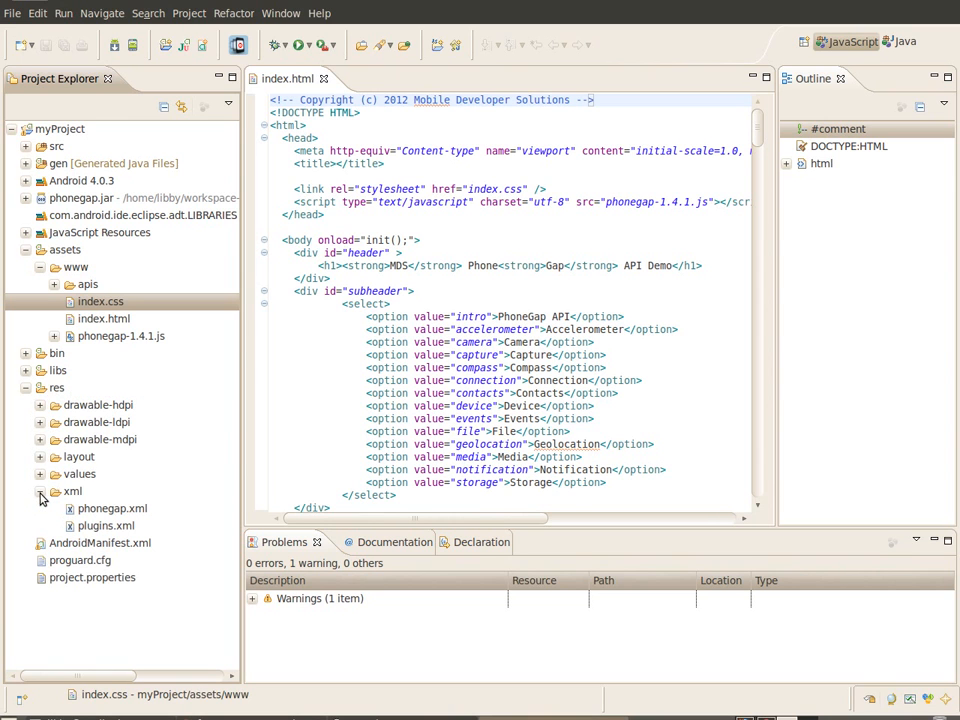
pyautogui.click(112, 512)
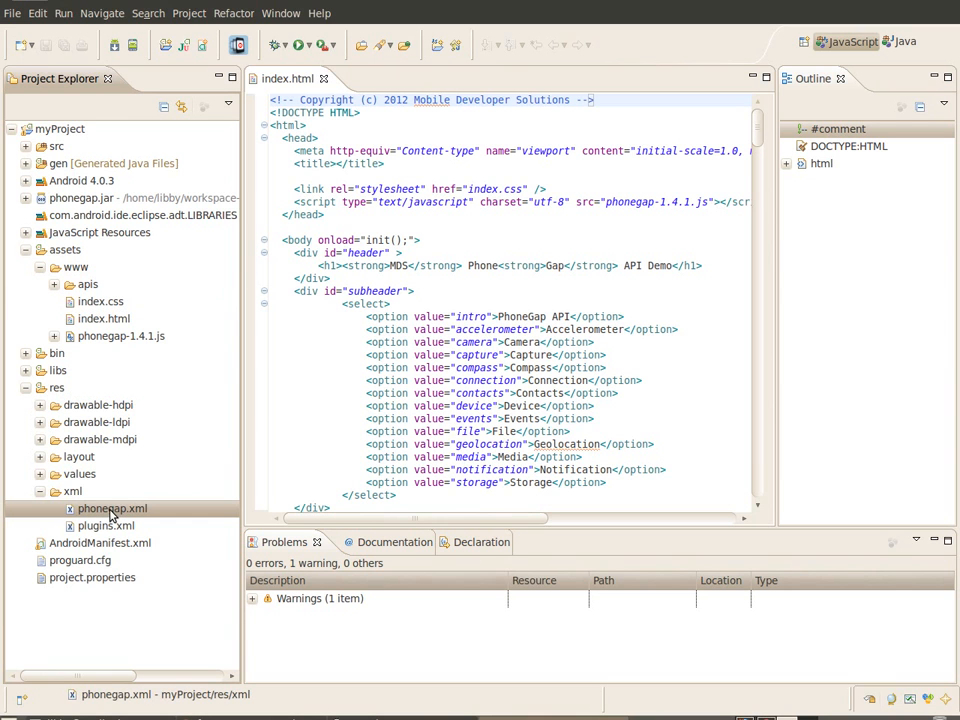
pyautogui.click(93, 528)
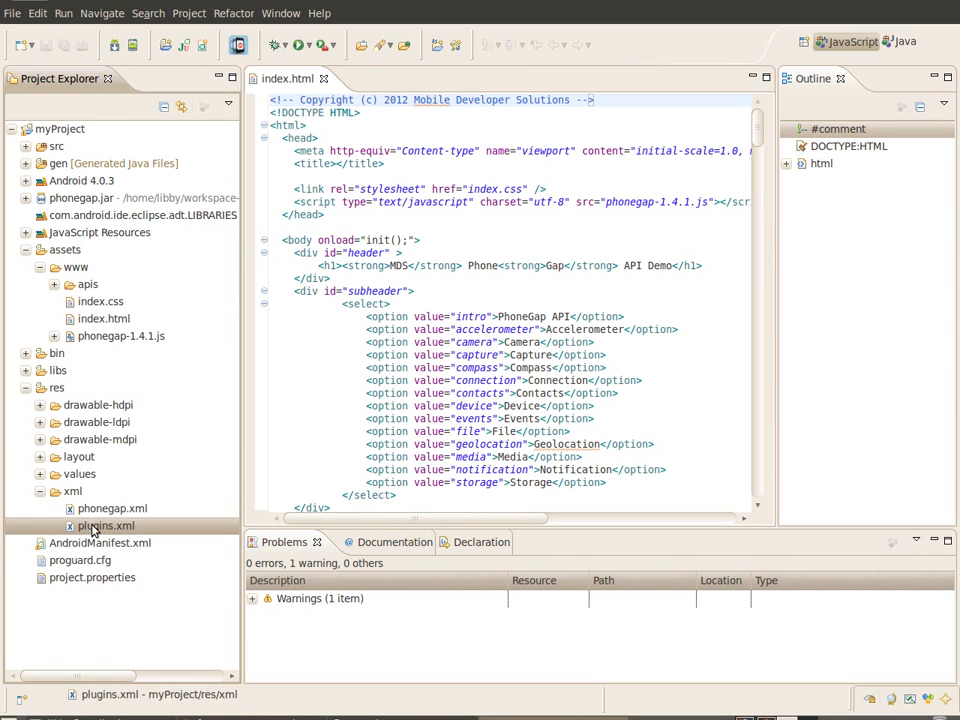
# Collapse the res folder and narrow the Project Explorer to give the index.html editor more width
pyautogui.click(25, 389)
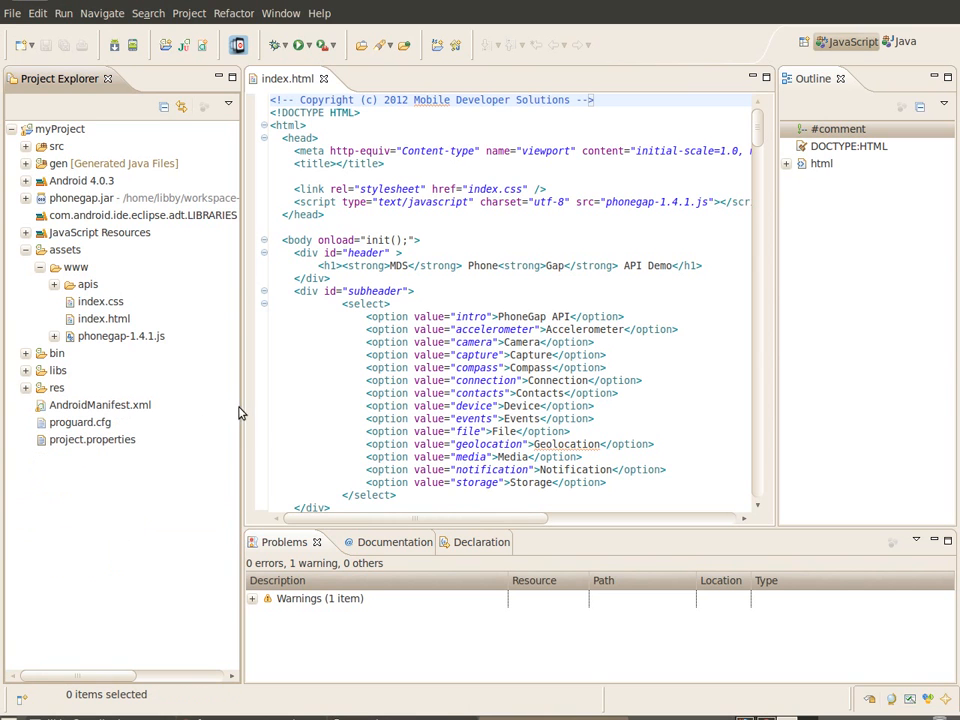
pyautogui.moveTo(243, 409); pyautogui.dragTo(165, 411)
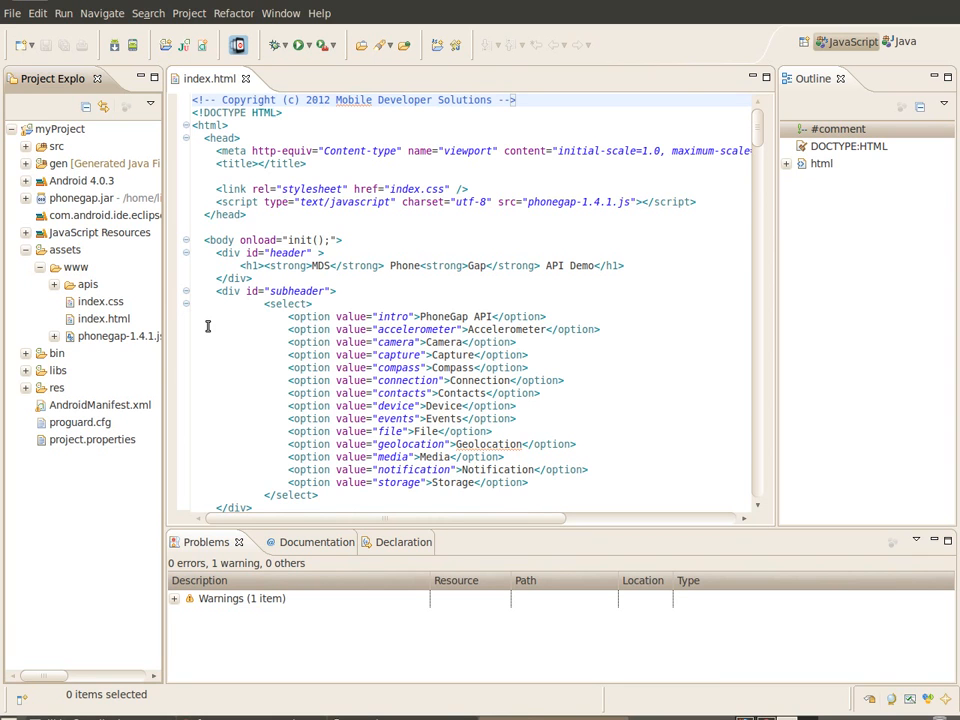
pyautogui.click(59, 132)
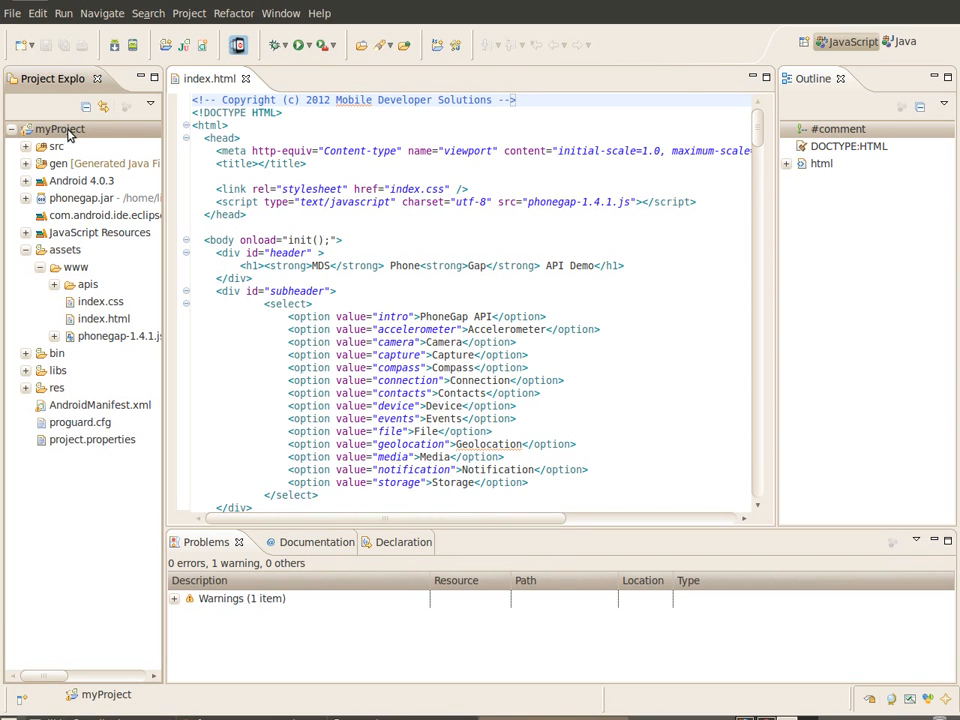
pyautogui.rightClick(70, 132)
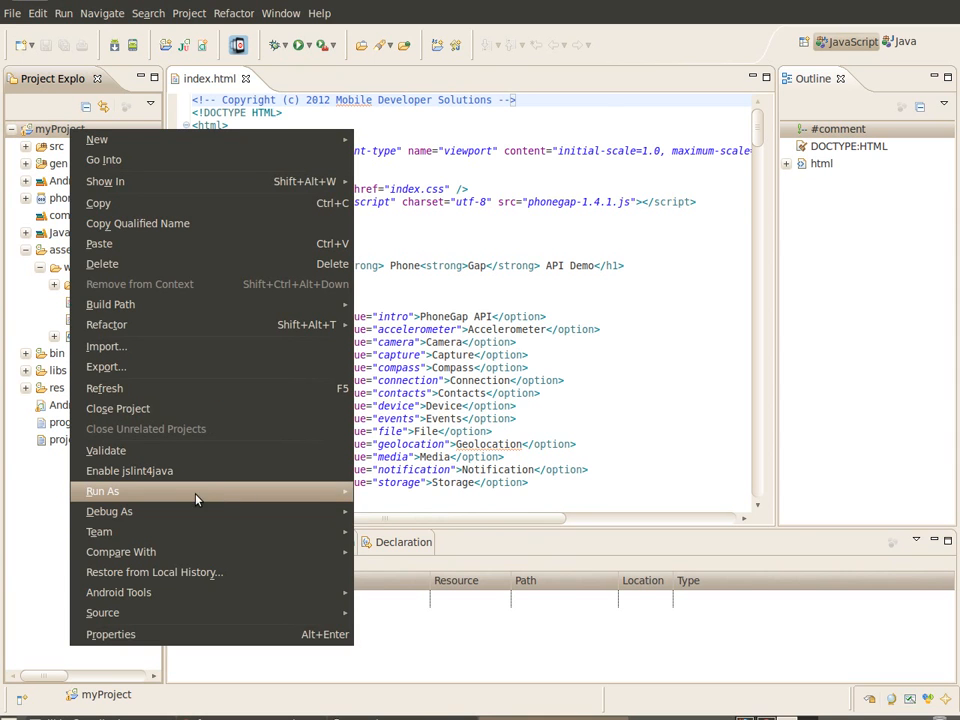
pyautogui.moveTo(207, 497)
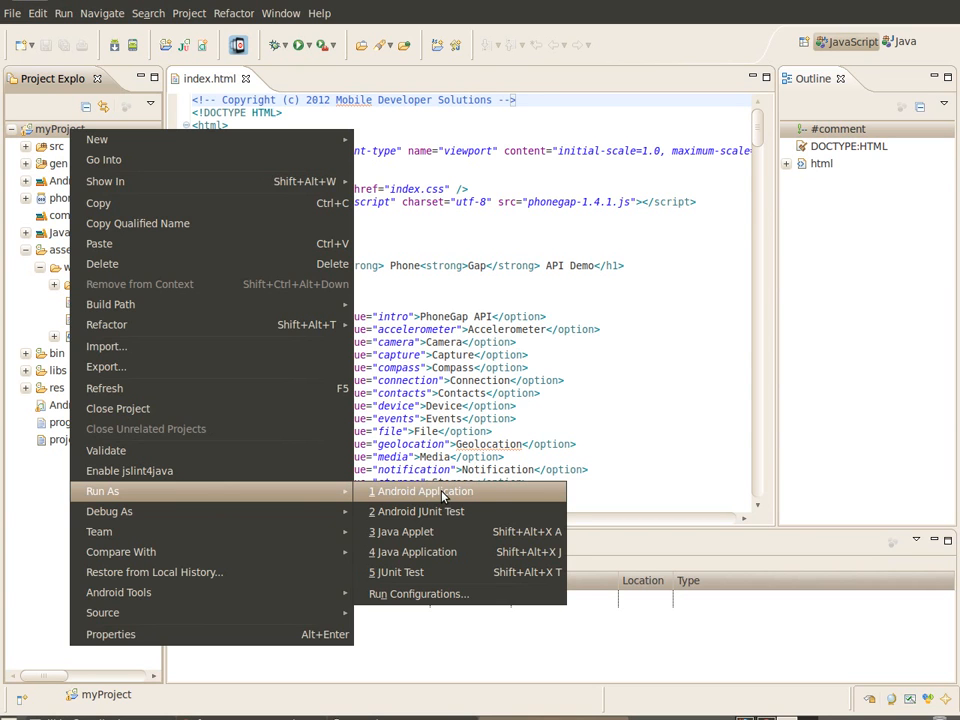
pyautogui.click(614, 474)
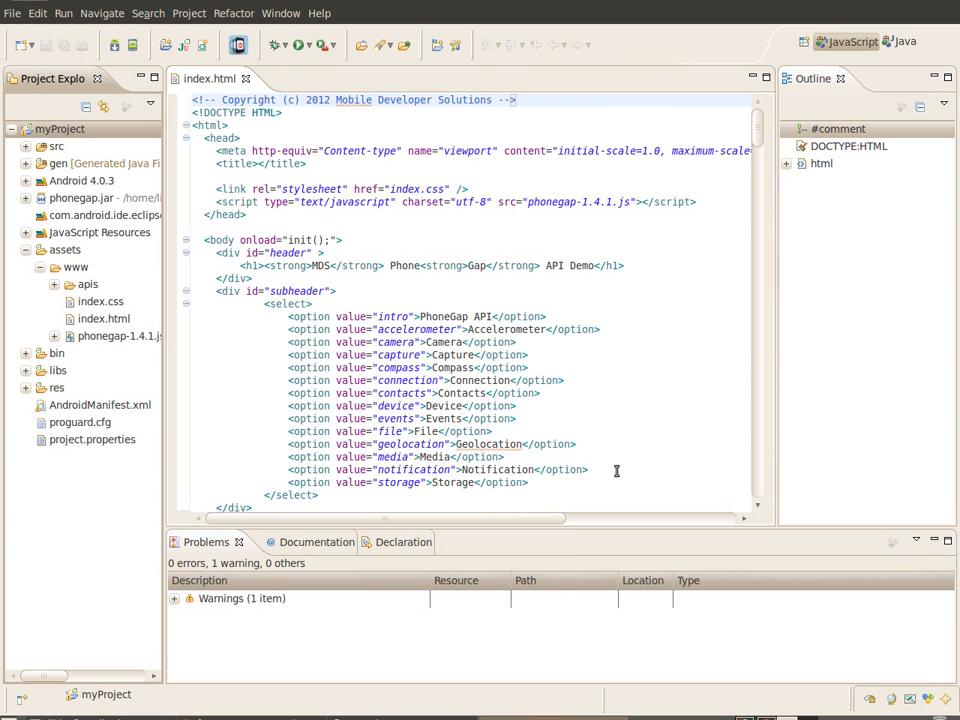
# Show the Console view alongside the Problems, Documentation and Declaration views
pyautogui.click(488, 549)
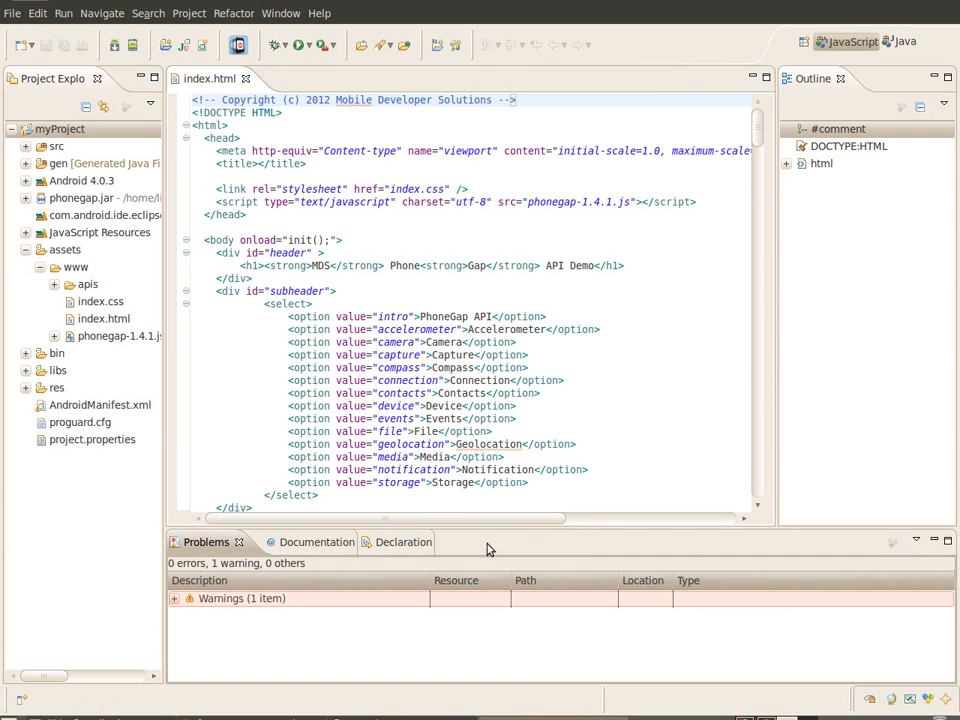
pyautogui.click(283, 14)
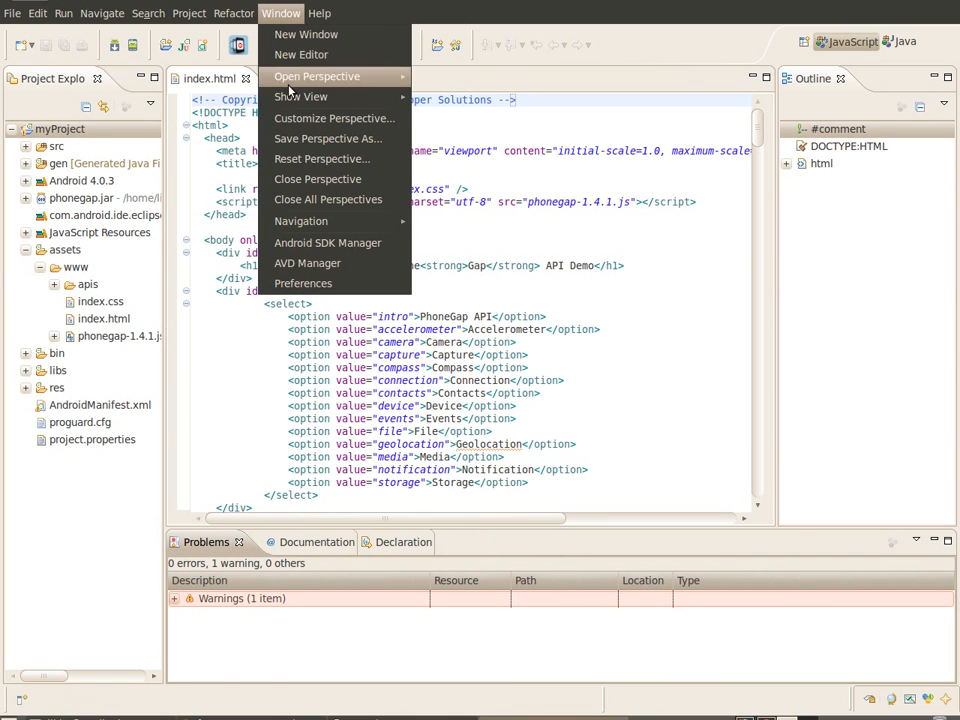
pyautogui.moveTo(289, 100)
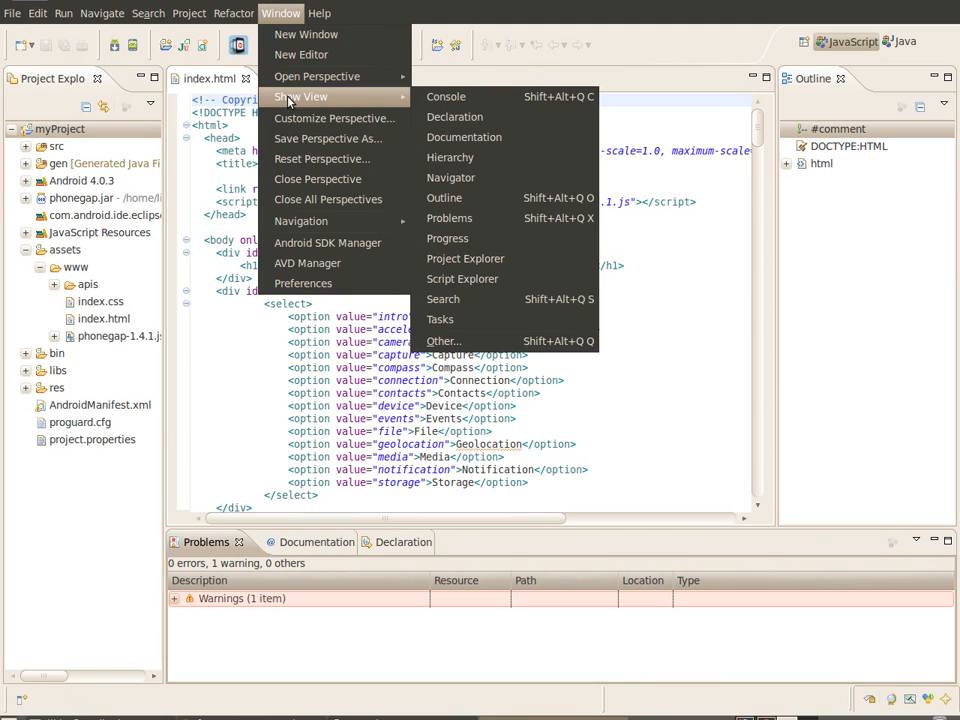
pyautogui.click(449, 97)
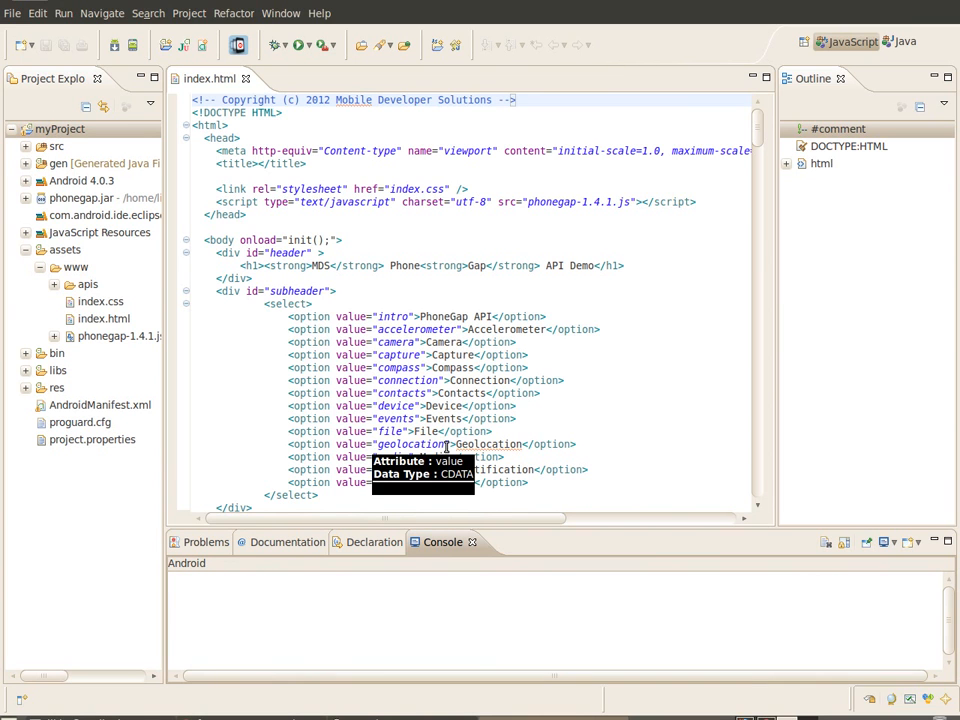
# Run myProject as an Android application and bring up the jan18a emulator to see the app
pyautogui.hotkey('alt', 'Tab')
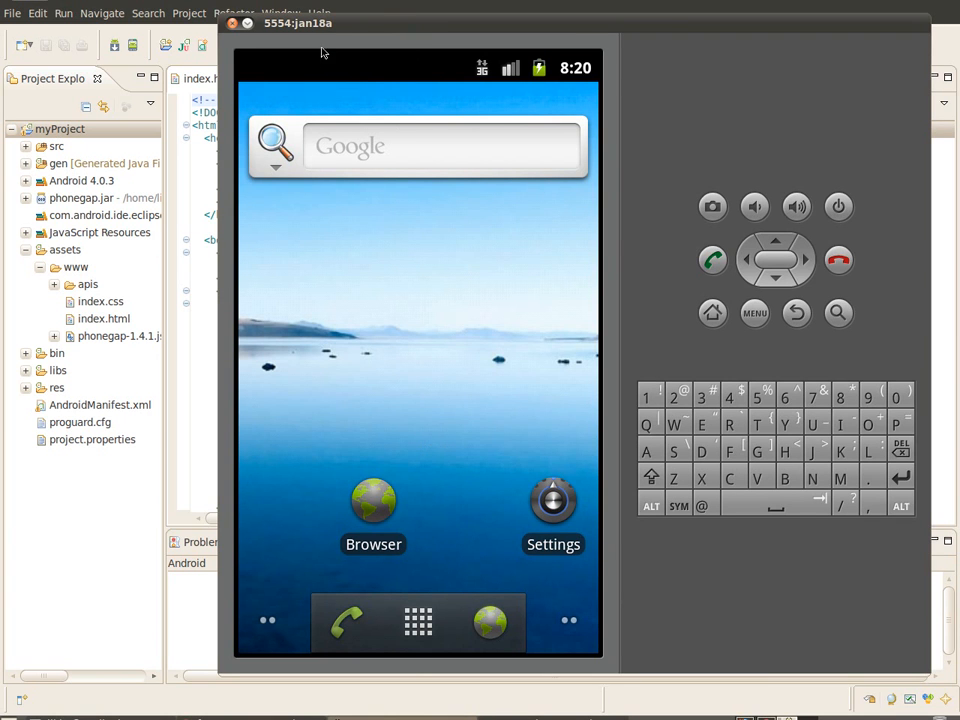
pyautogui.hotkey('alt', 'Tab')
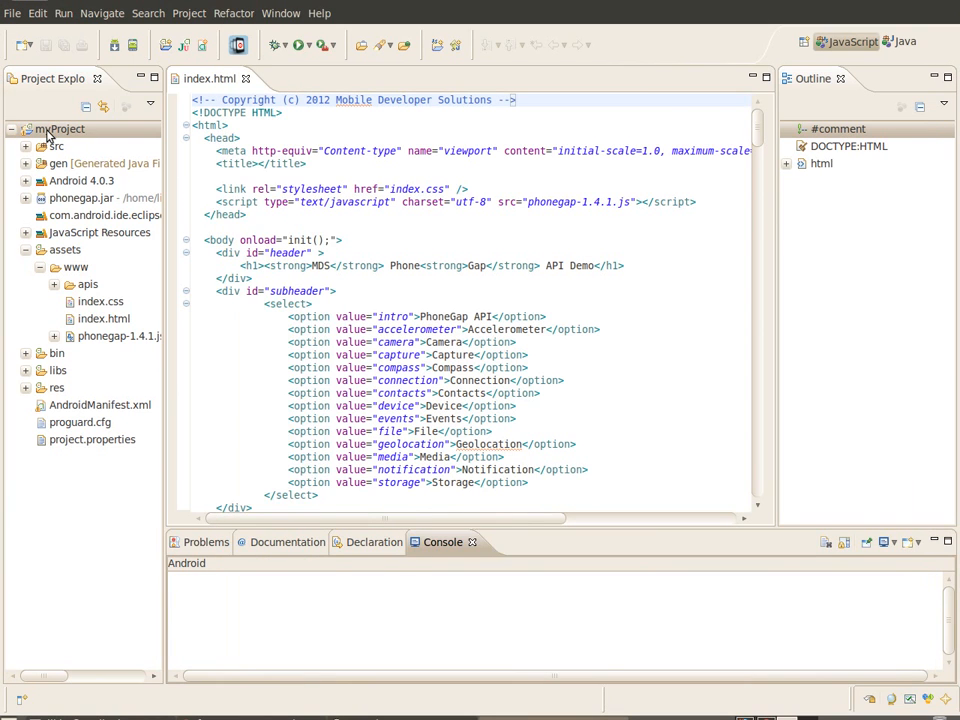
pyautogui.rightClick(47, 129)
pyautogui.moveTo(208, 493)
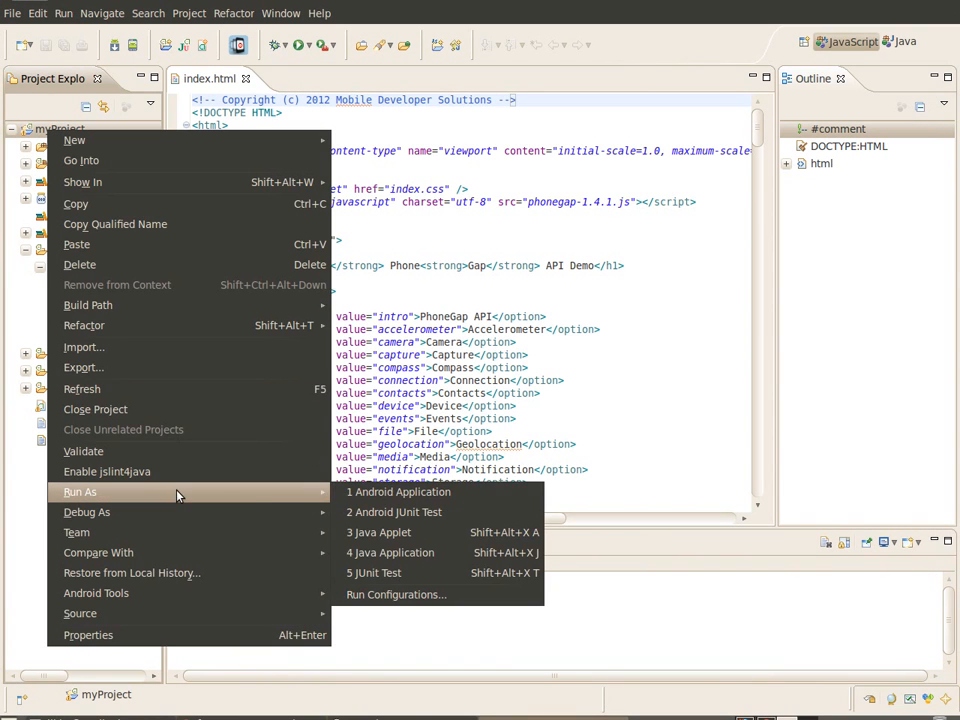
pyautogui.click(403, 493)
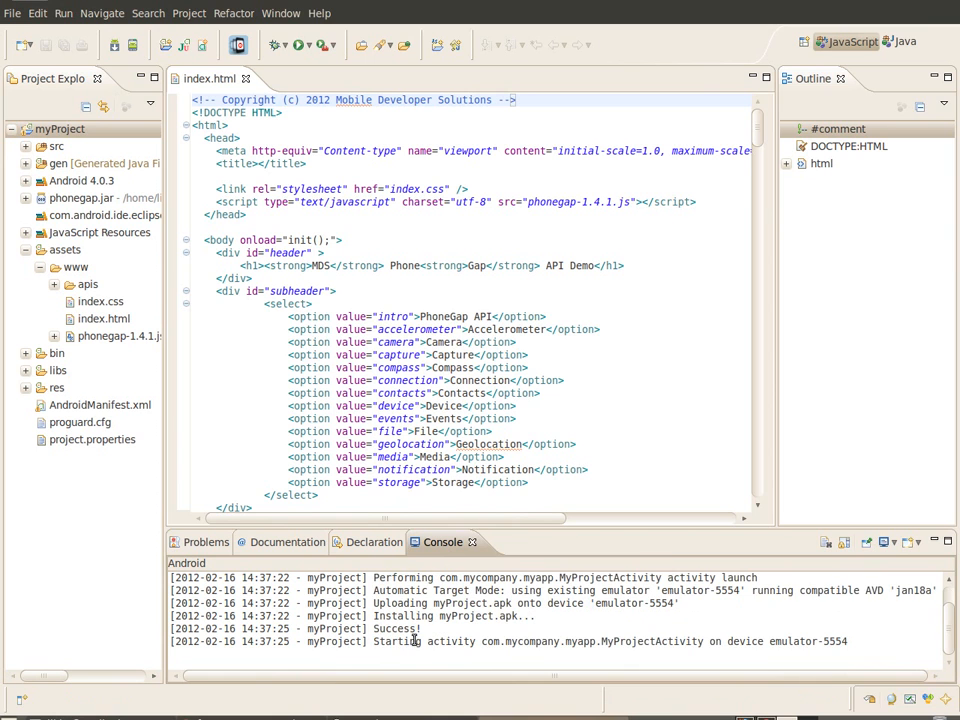
pyautogui.hotkey('alt', 'Tab')
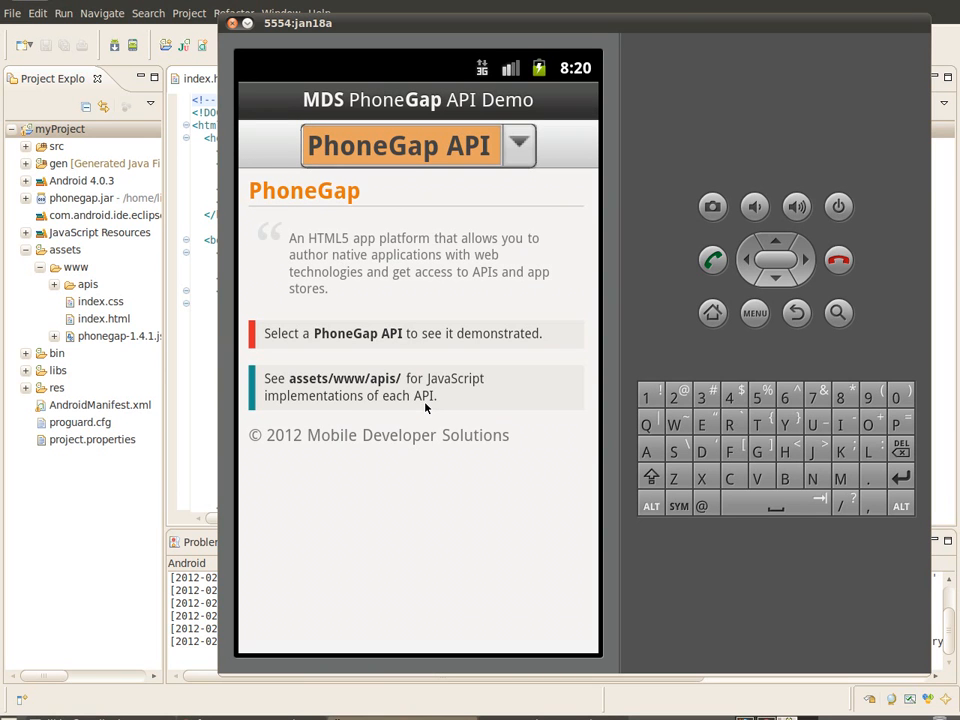
# Select the Device API in the PhoneGap demo app and review its device and screen tables
pyautogui.click(520, 146)
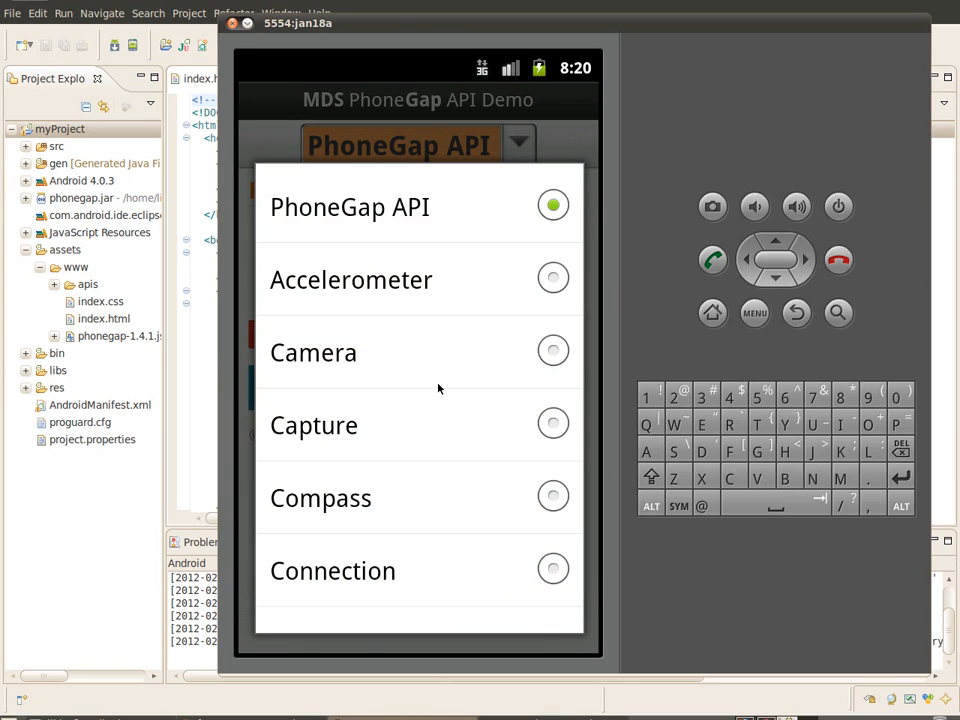
pyautogui.press('Down')
pyautogui.press('Down')
pyautogui.press('Down')
pyautogui.press('Down')
pyautogui.press('Down')
pyautogui.press('Down')
pyautogui.press('Down')
pyautogui.press('Down')
pyautogui.press('Down')
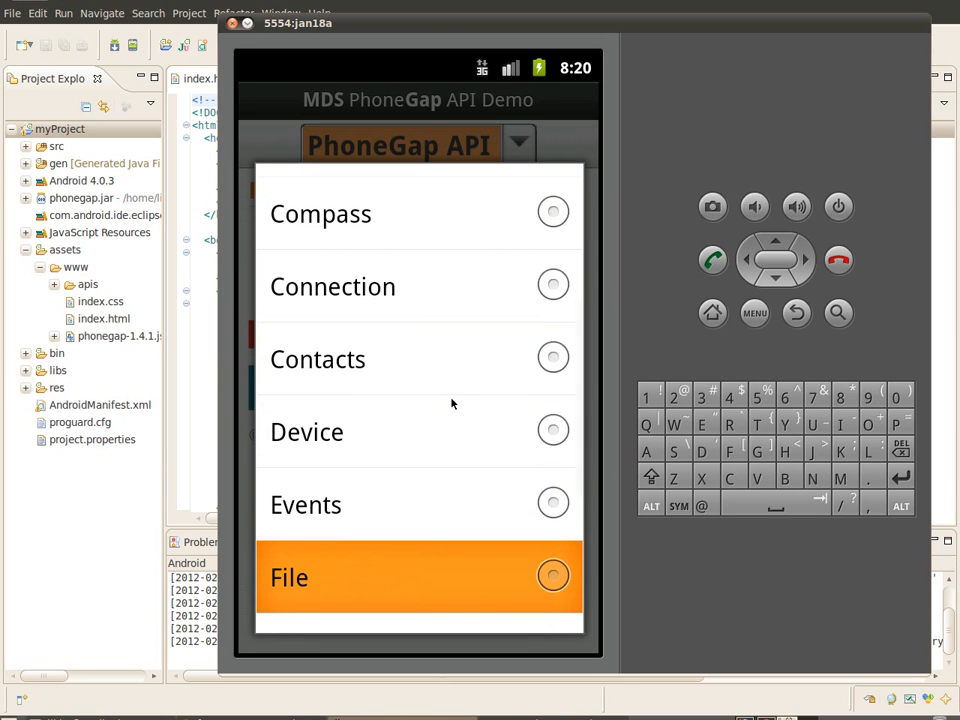
pyautogui.press('Up')
pyautogui.press('Up')
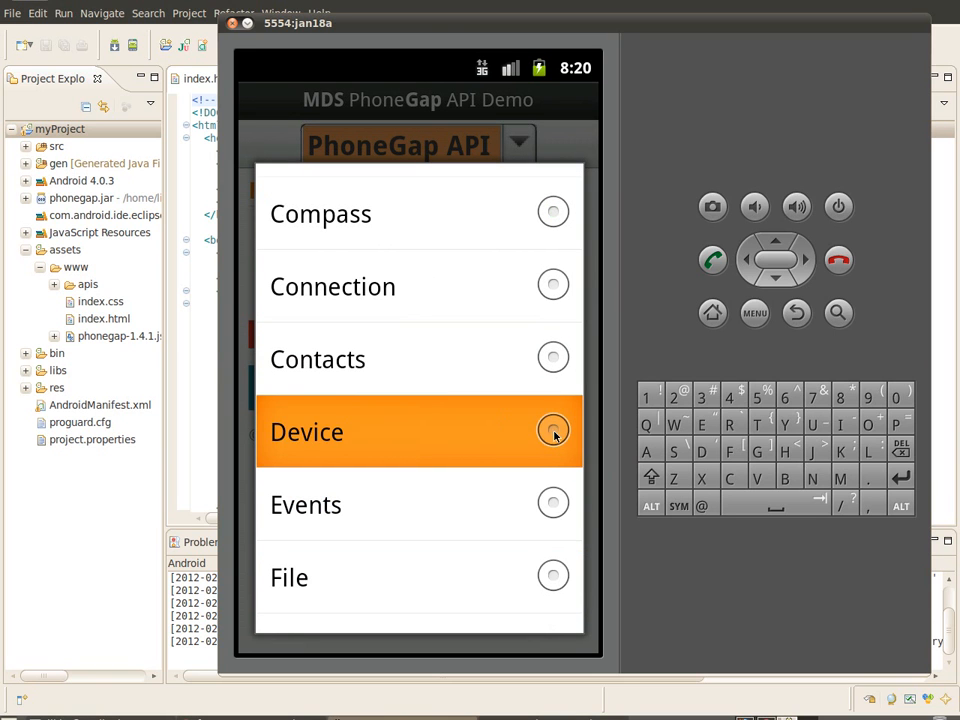
pyautogui.click(540, 432)
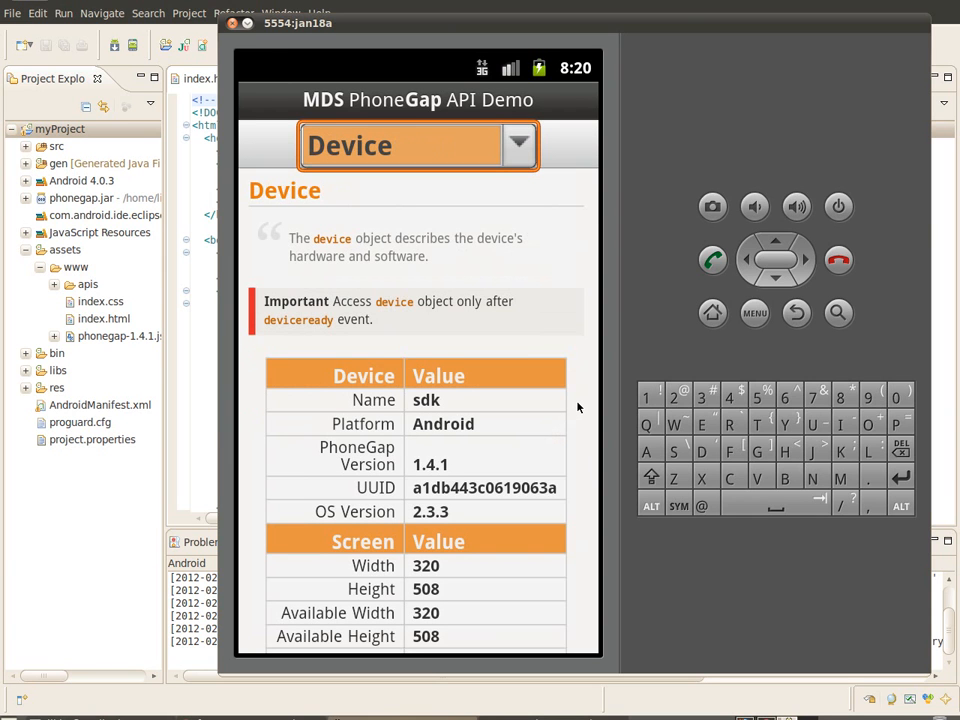
pyautogui.scroll(-1, 577, 407)
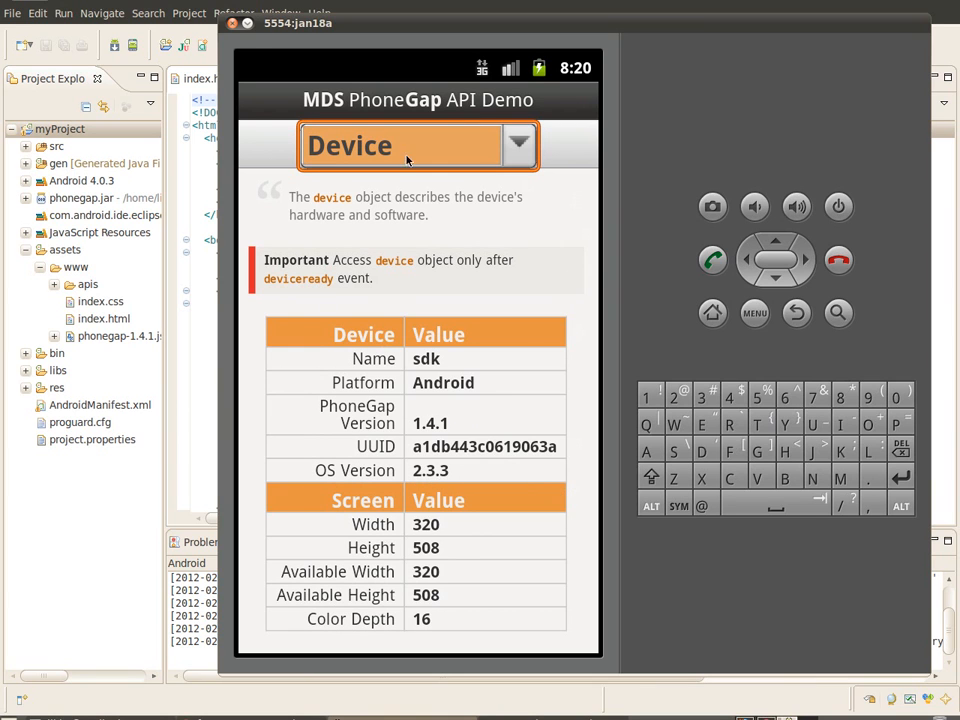
# Switch back to Eclipse and place the text cursor at the end of the title line in index.html
pyautogui.click(195, 177)
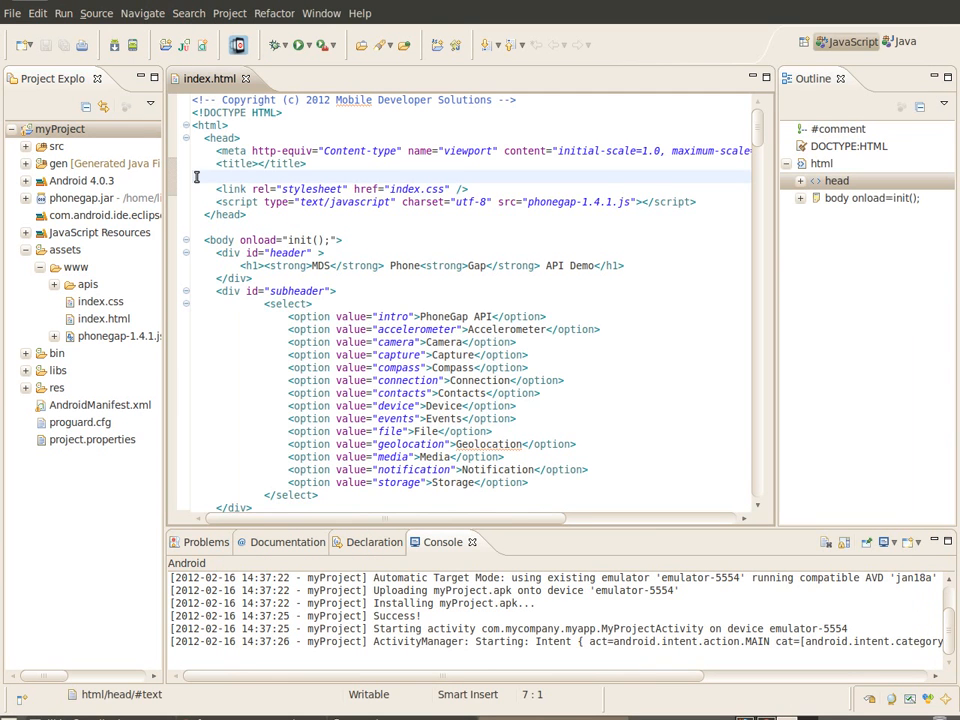
pyautogui.click(324, 164)
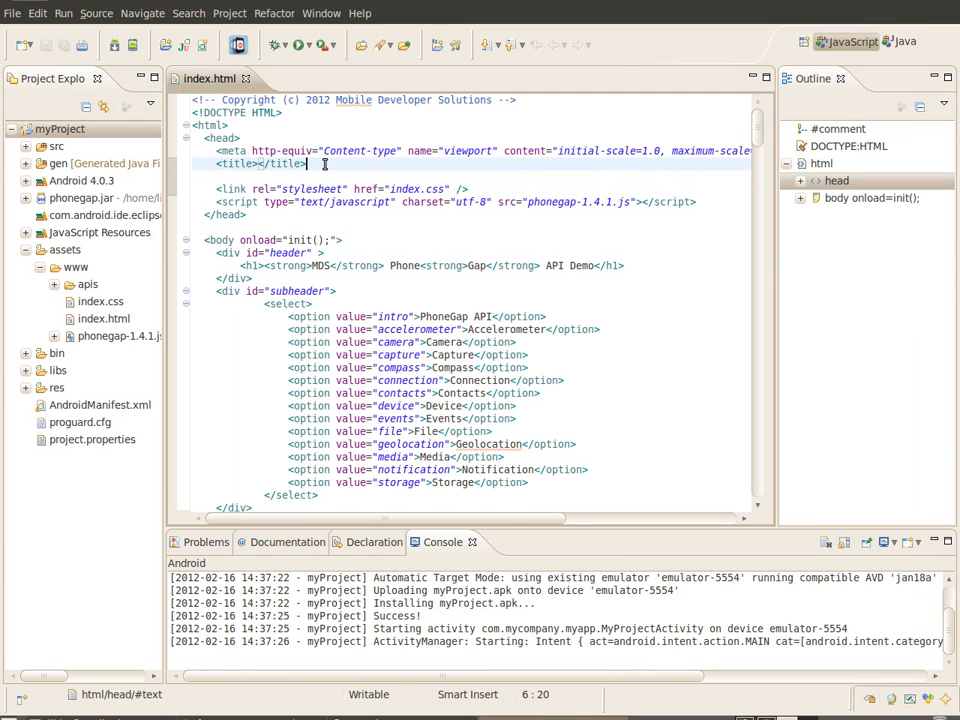